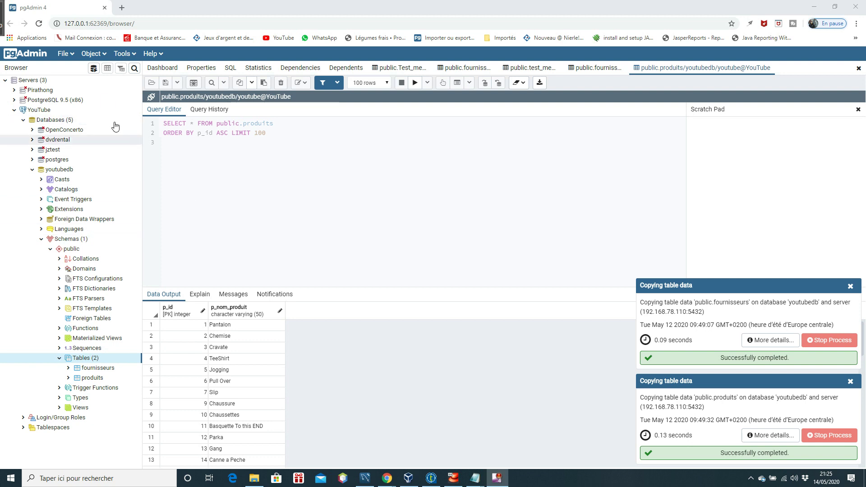
# Step: Select the YouTube server, view the medicaments rows in MySQL Workbench, then return to Talend
pyautogui.click(46, 111)
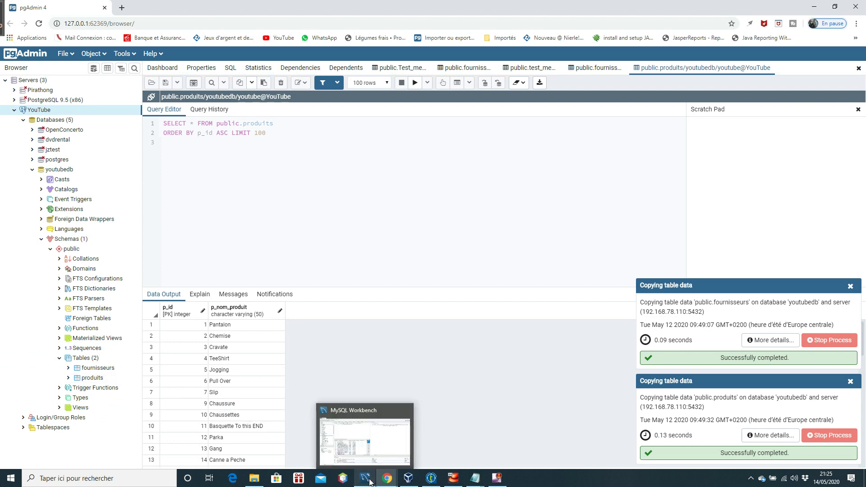
pyautogui.click(369, 481)
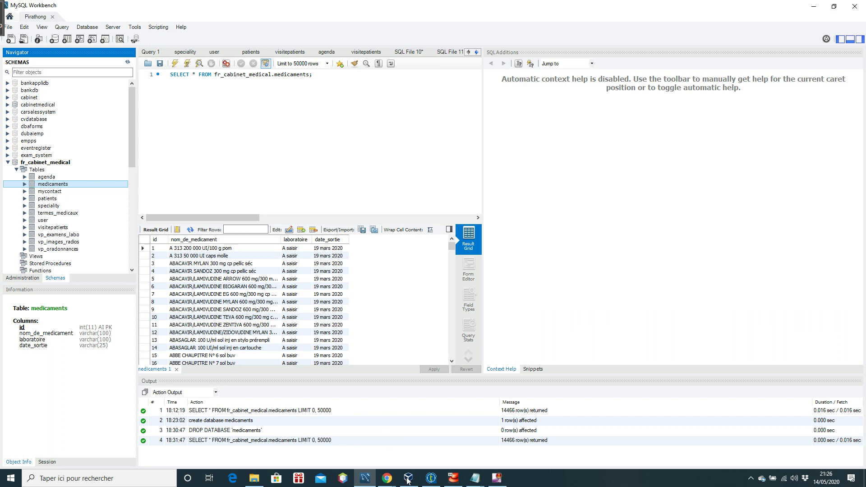
pyautogui.click(435, 482)
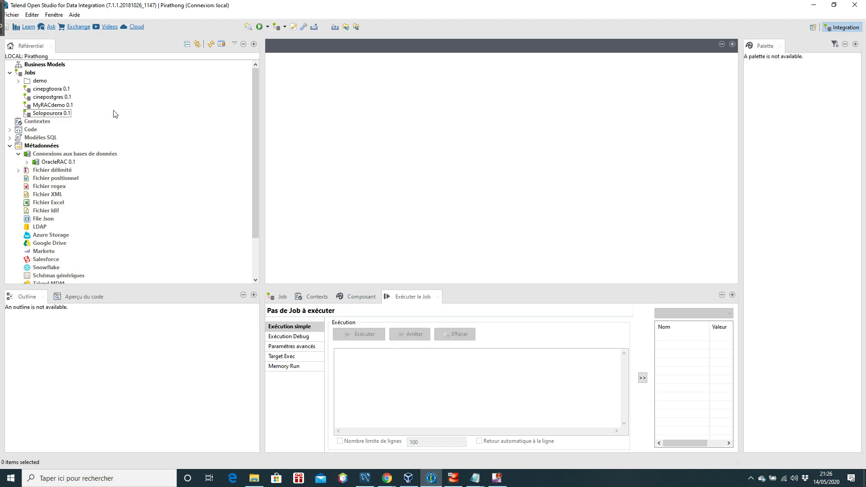
# Step: Create a new job named p_mysql_to_postgres under Jobs in the Repository
pyautogui.click(32, 74)
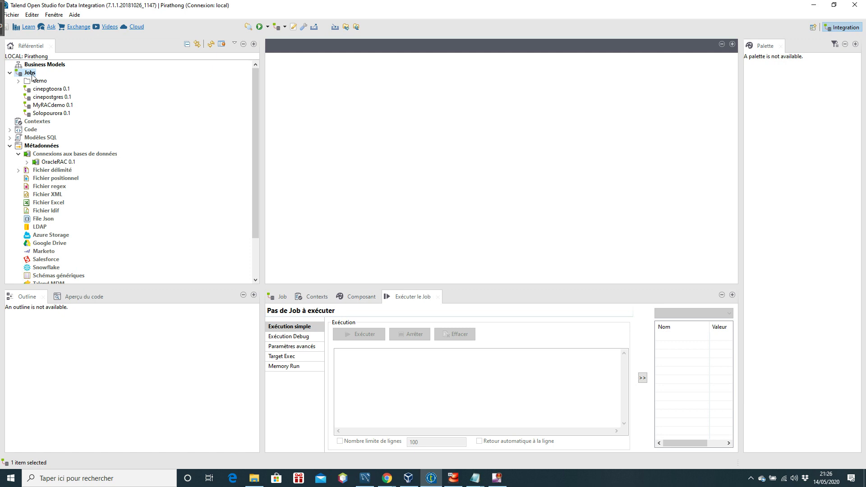
pyautogui.rightClick(32, 75)
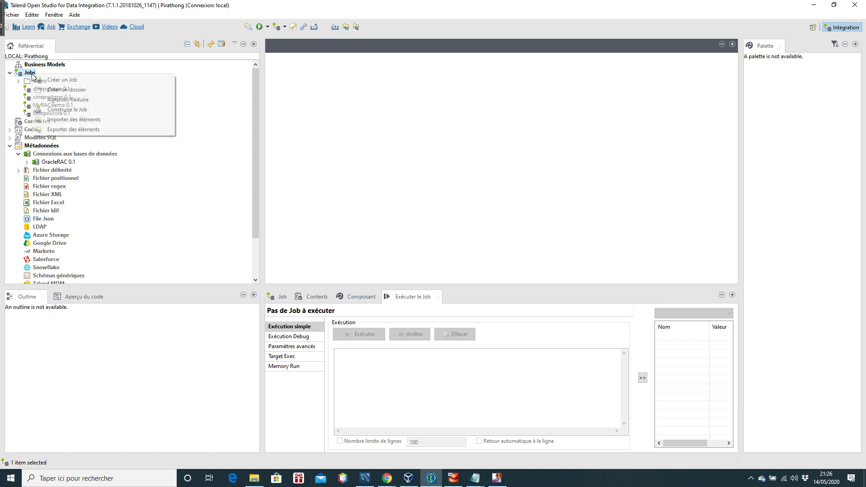
pyautogui.click(80, 81)
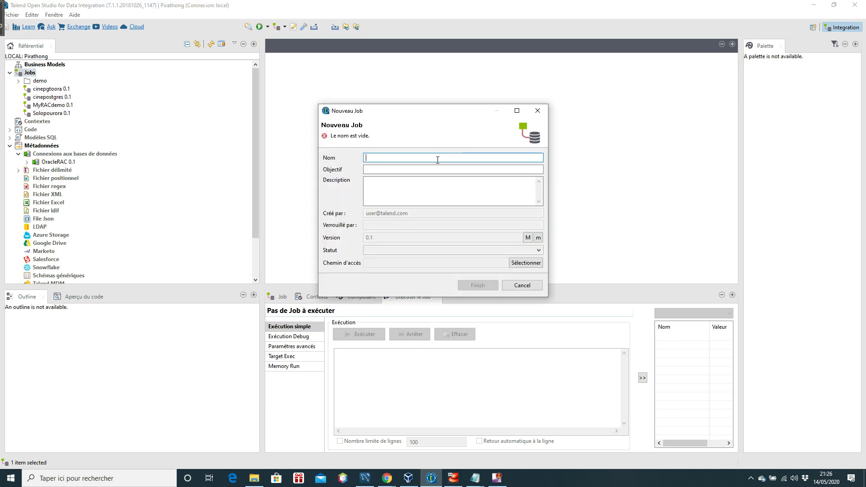
pyautogui.write('p_mysql_to_po')
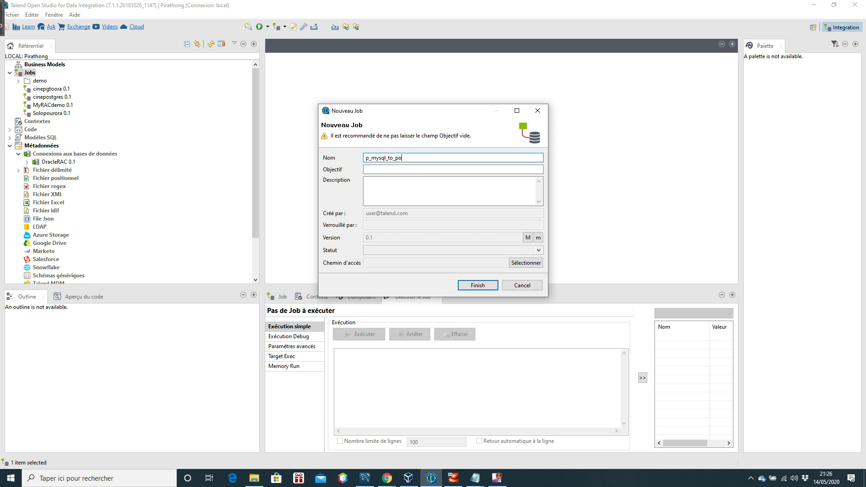
pyautogui.write('es')
pyautogui.click(482, 288)
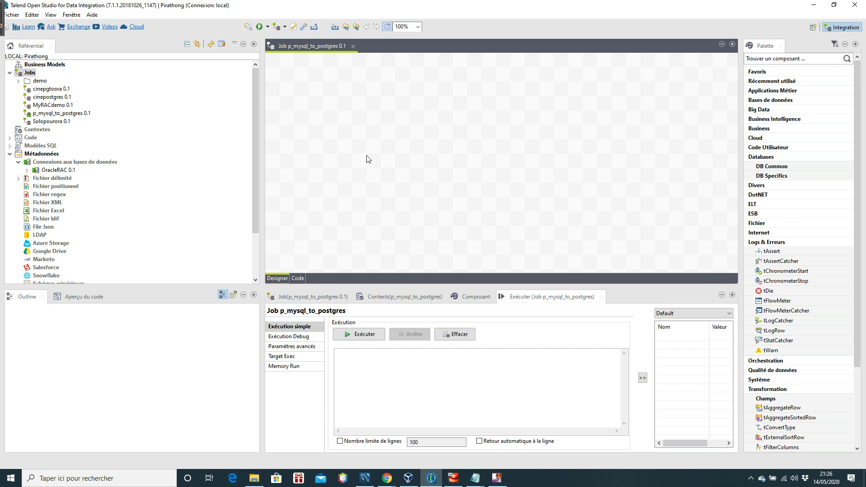
# Step: Start a new database connection named p_mysql and advance to its settings page
pyautogui.click(102, 164)
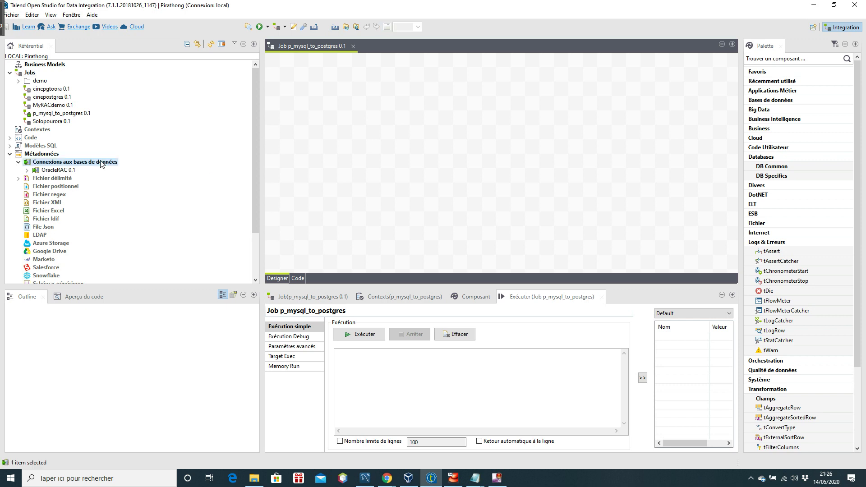
pyautogui.rightClick(102, 164)
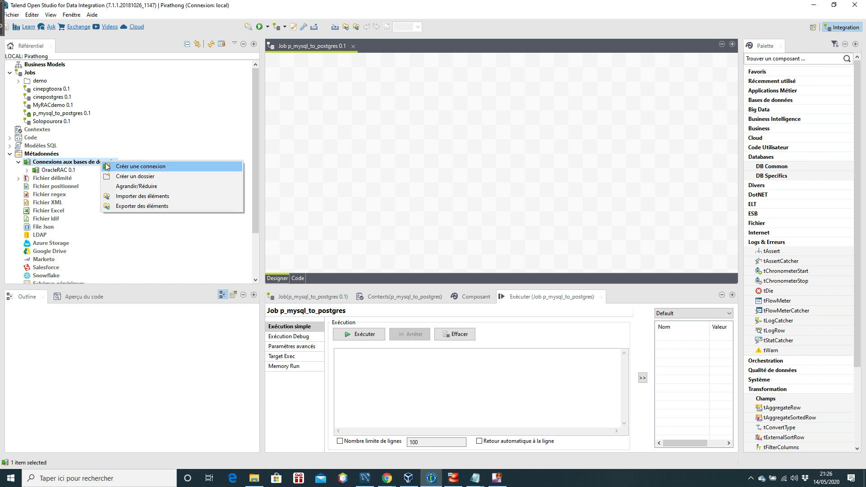
pyautogui.click(153, 170)
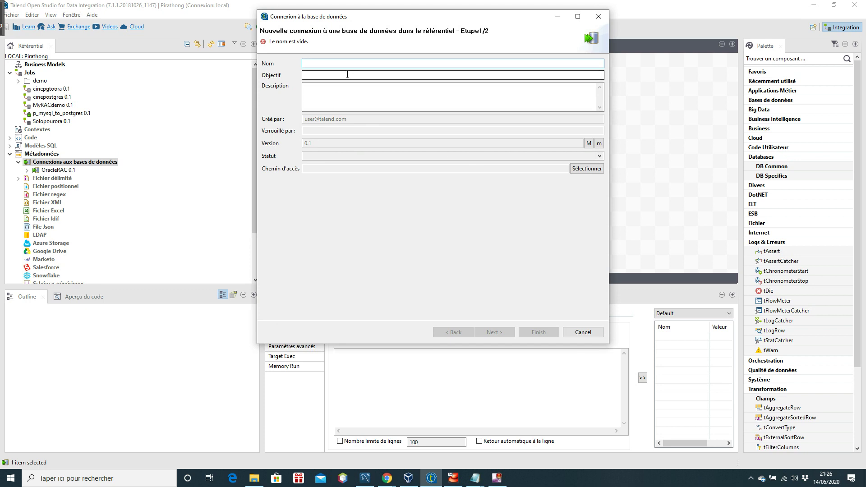
pyautogui.write('p_mysql')
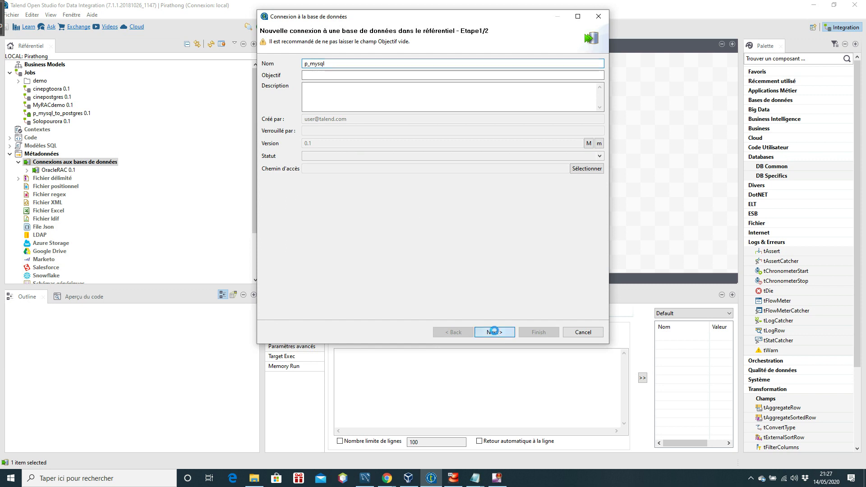
pyautogui.click(494, 332)
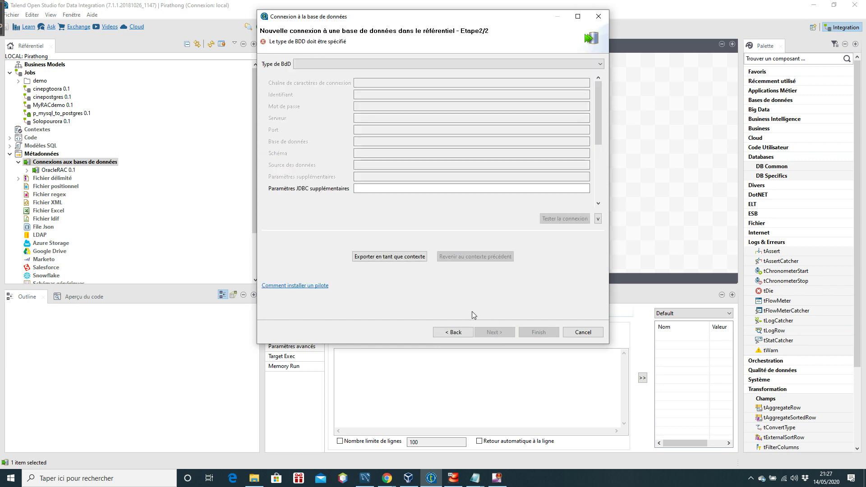
pyautogui.click(599, 67)
pyautogui.moveTo(600, 118); pyautogui.dragTo(602, 141)
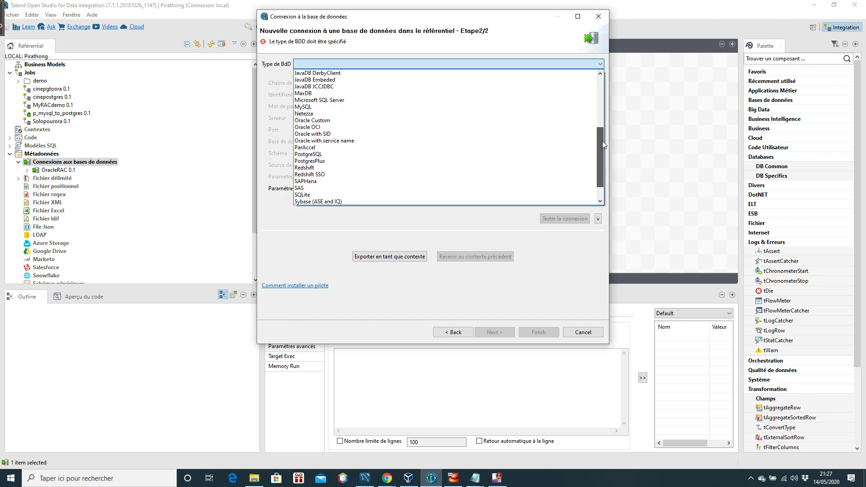
pyautogui.click(325, 107)
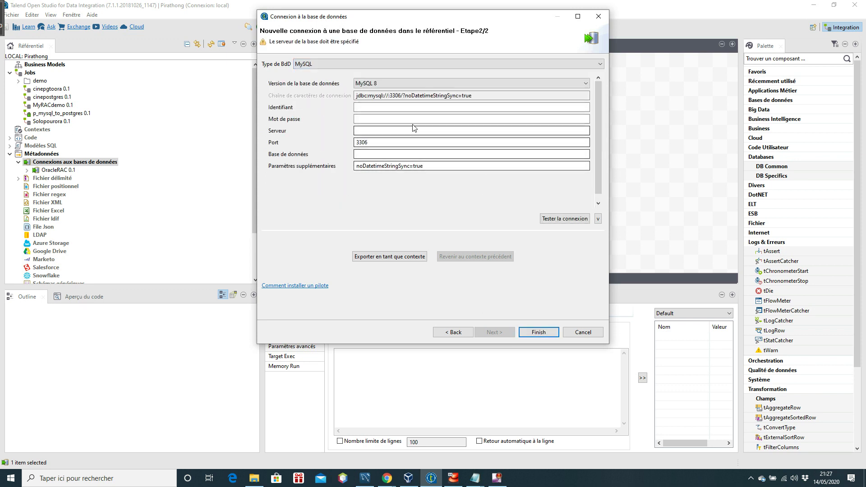
pyautogui.click(585, 84)
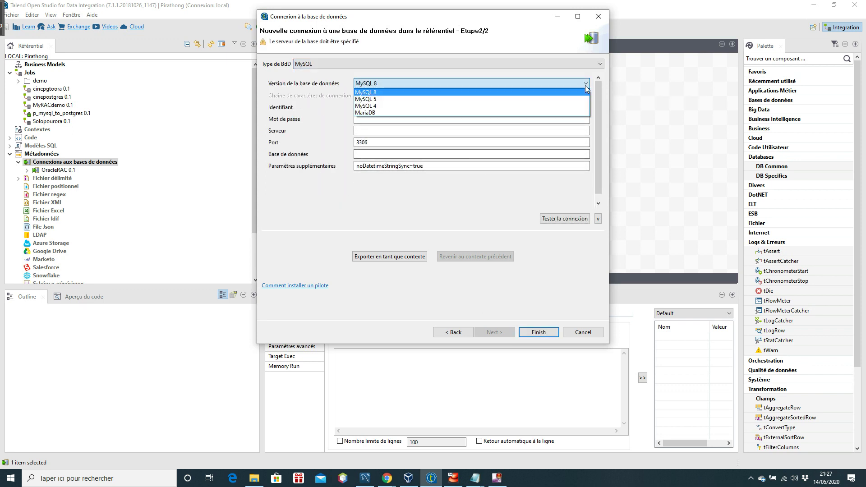
pyautogui.click(558, 98)
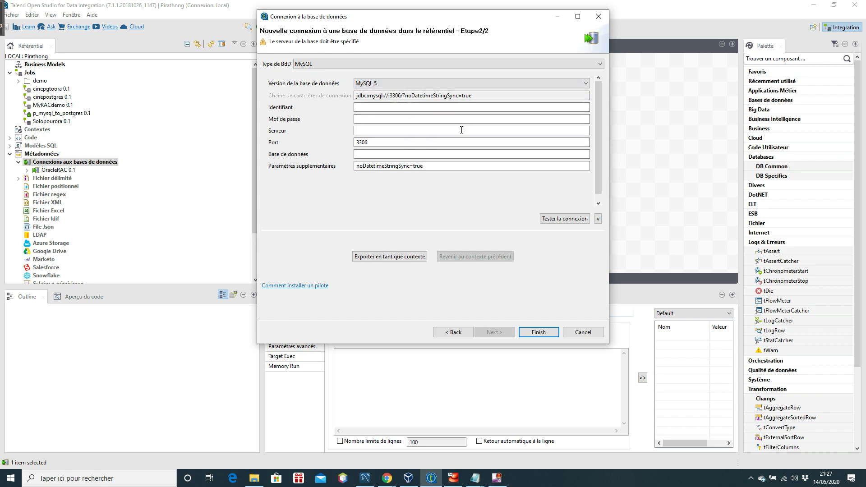
pyautogui.click(390, 109)
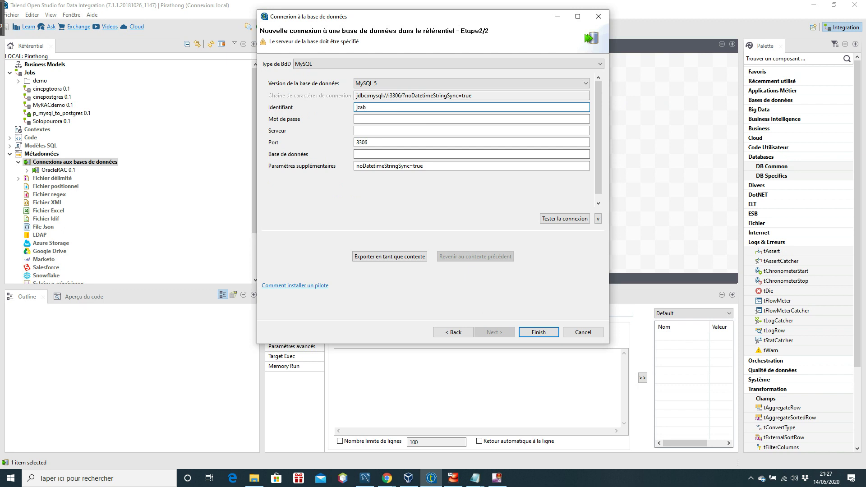
pyautogui.click(387, 119)
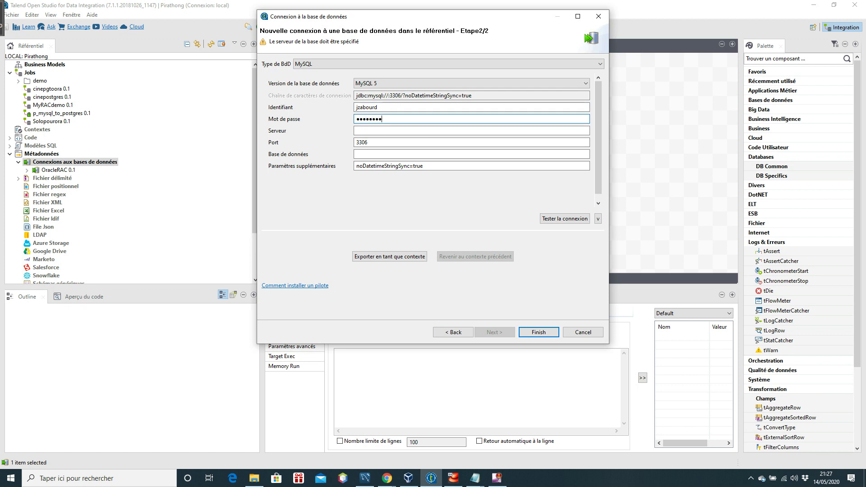
pyautogui.click(391, 132)
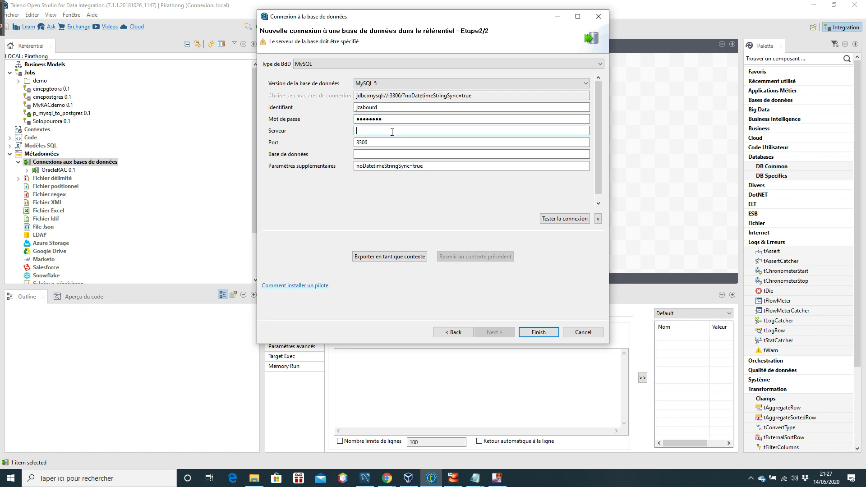
pyautogui.write('192.168.78.110')
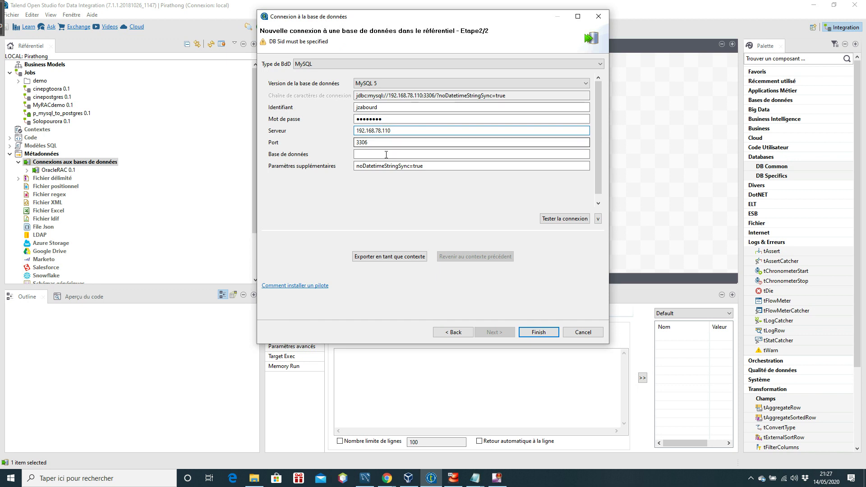
pyautogui.click(389, 156)
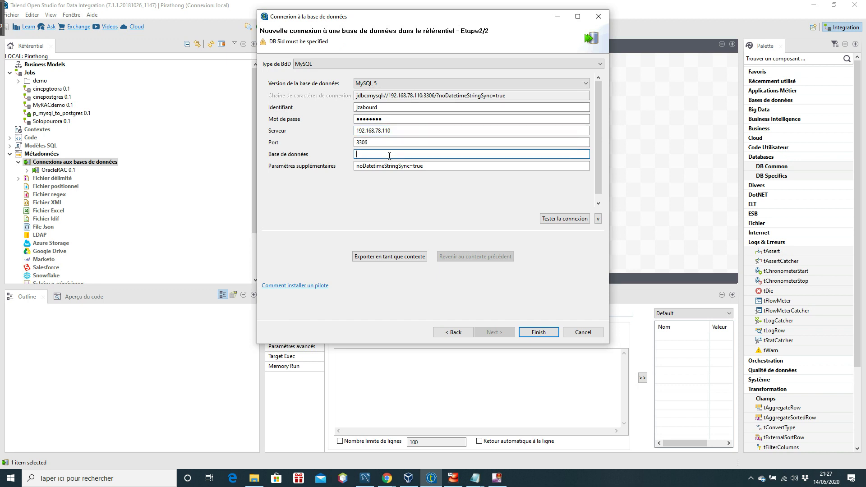
pyautogui.write('fr_c')
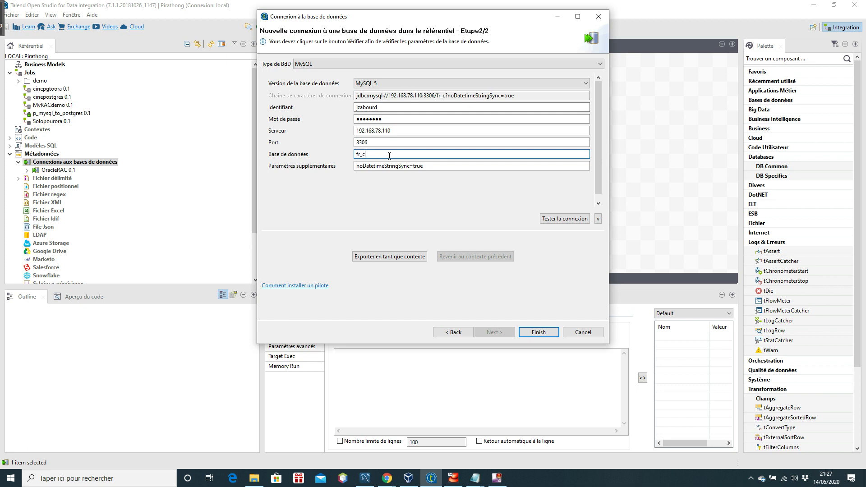
pyautogui.write('abinet_medical')
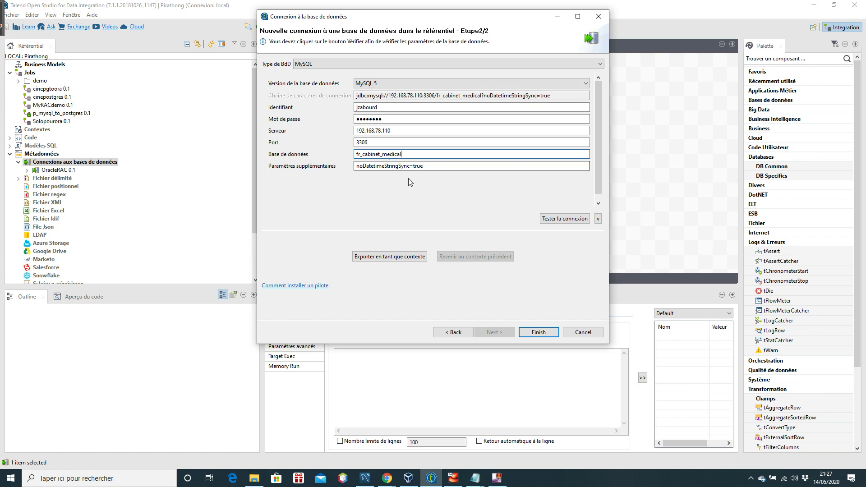
pyautogui.click(562, 219)
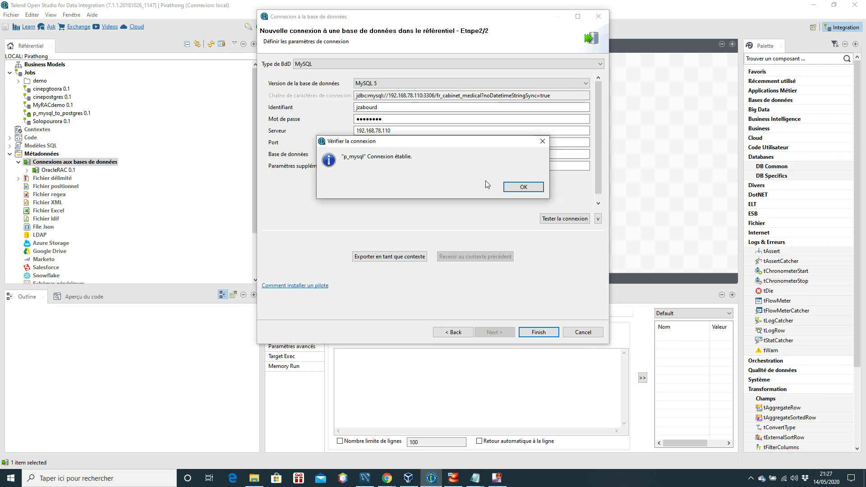
pyautogui.click(523, 187)
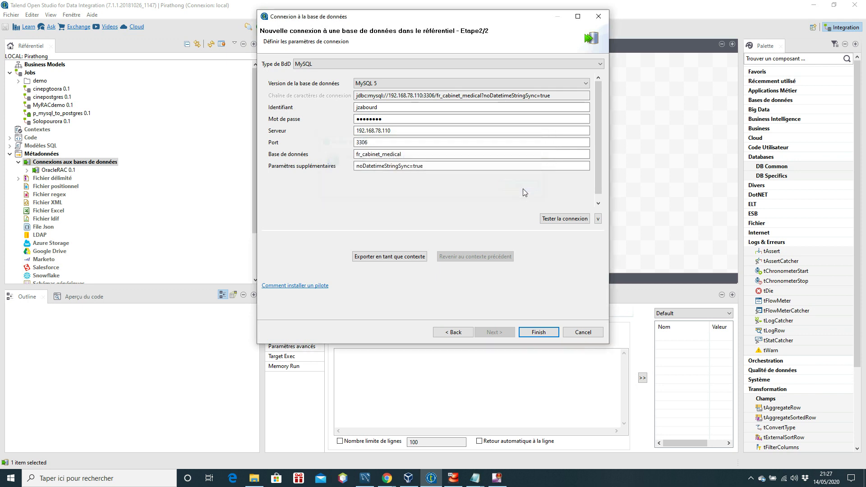
pyautogui.click(541, 335)
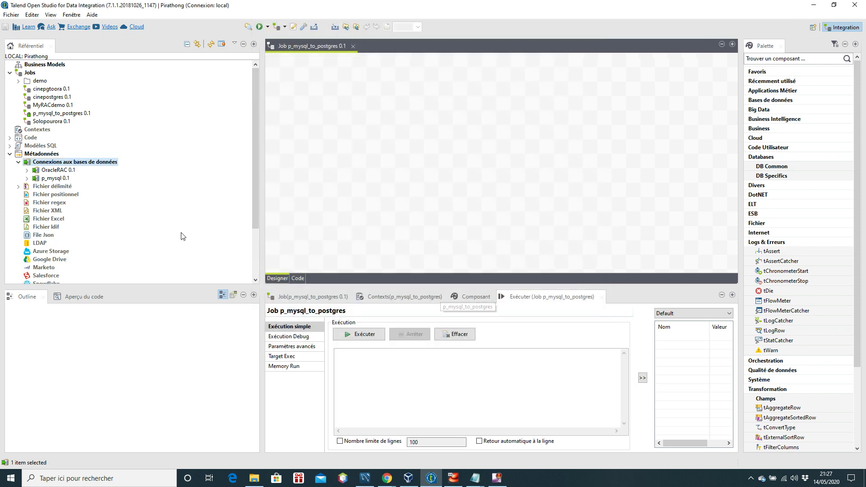
# Step: Start a connection named p_postgres and choose PostgreSQL as its database type
pyautogui.rightClick(85, 166)
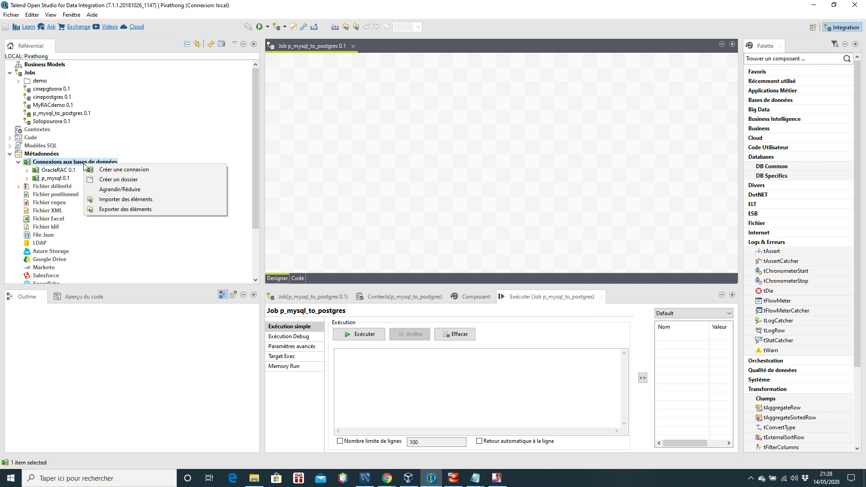
pyautogui.click(122, 169)
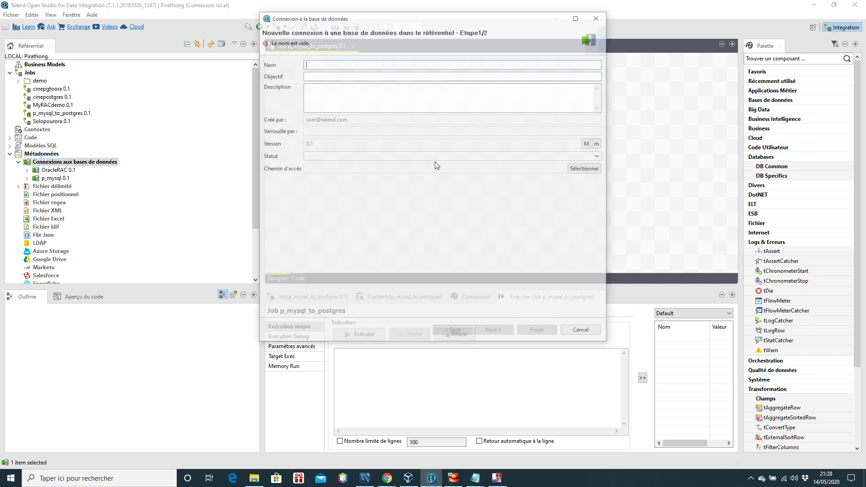
pyautogui.write('p_postgres')
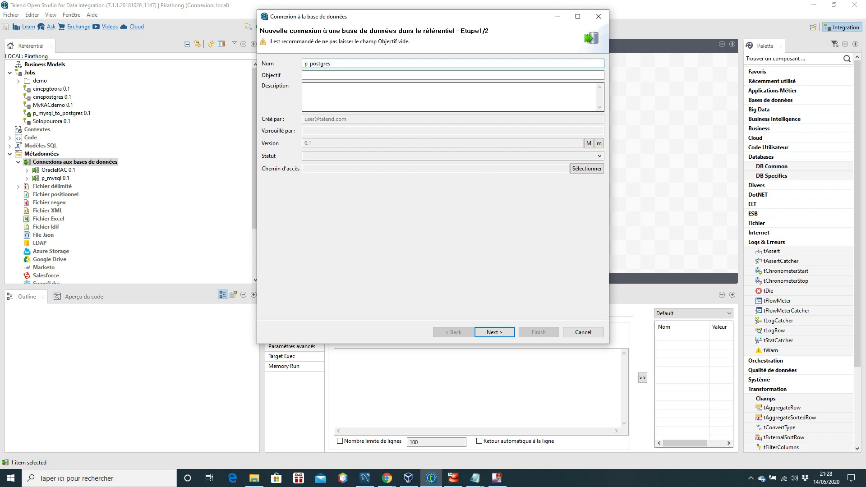
pyautogui.click(494, 332)
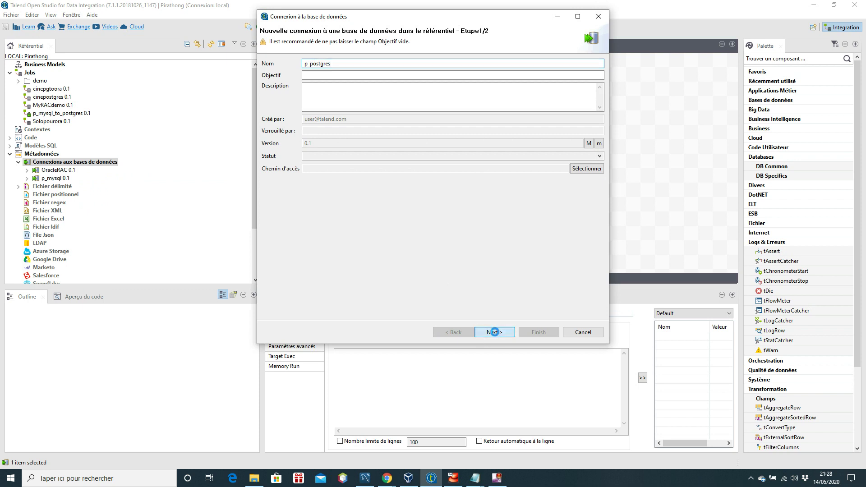
pyautogui.click(600, 64)
pyautogui.moveTo(601, 94); pyautogui.dragTo(605, 136)
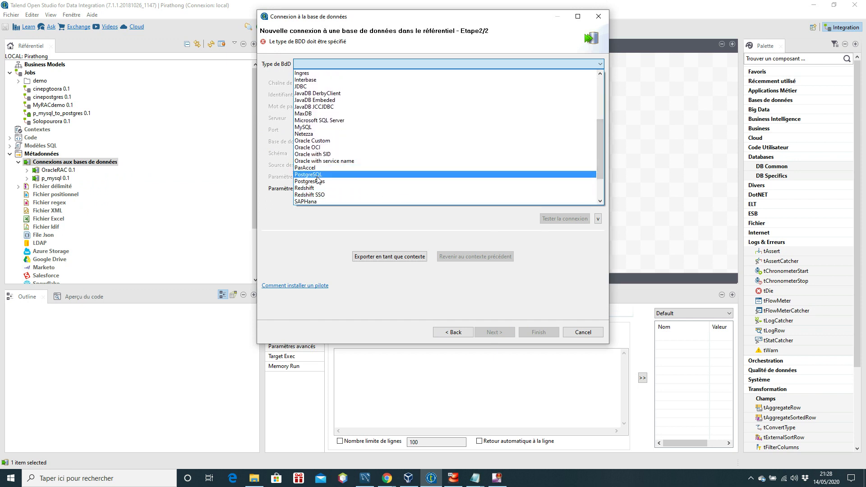
pyautogui.click(388, 177)
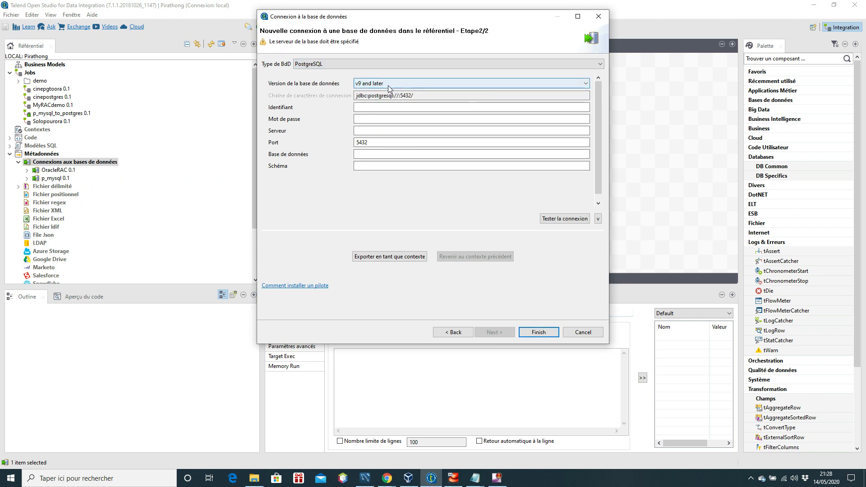
# Step: Enter the login credentials, server 192.168.78.110, database youtubedb and schema public
pyautogui.click(381, 107)
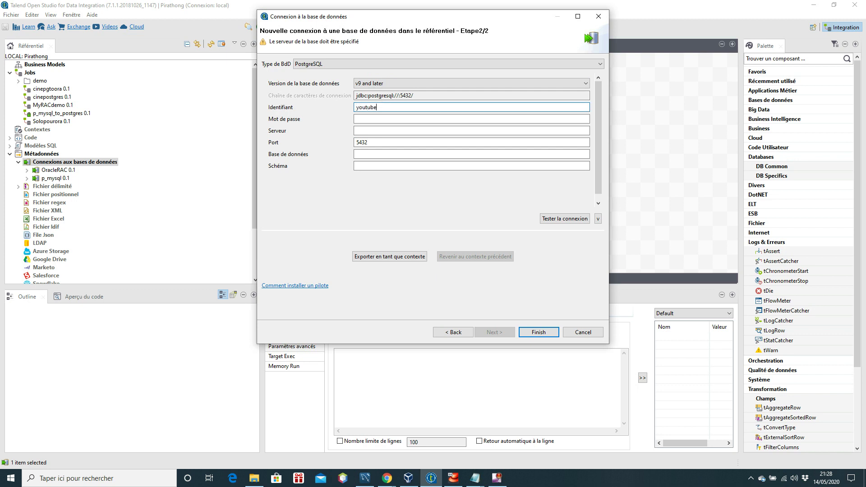
pyautogui.click(382, 118)
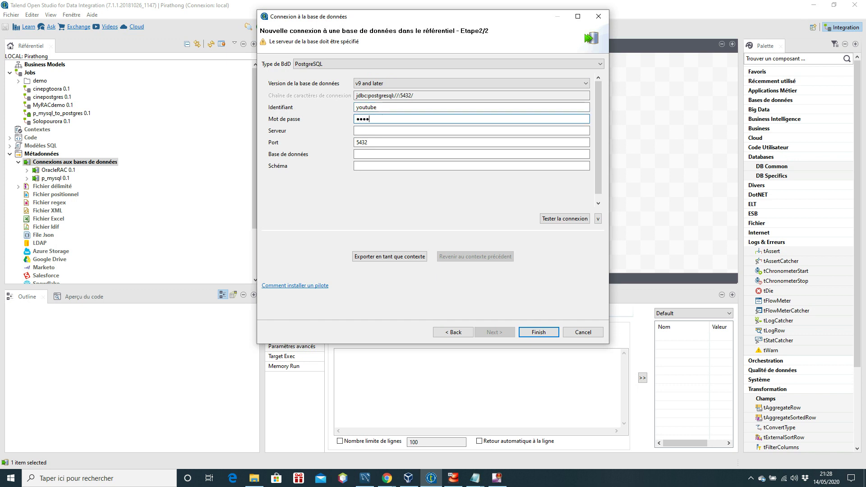
pyautogui.click(386, 132)
pyautogui.write('192.')
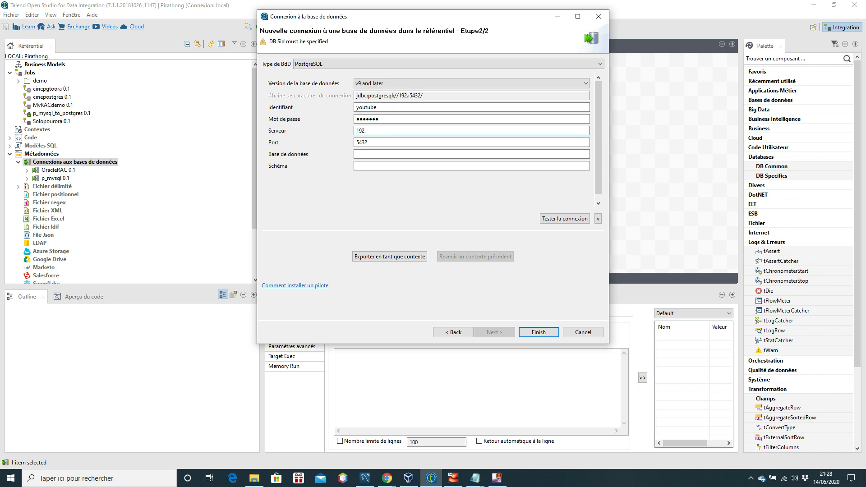
pyautogui.write('168.78.110')
pyautogui.click(392, 154)
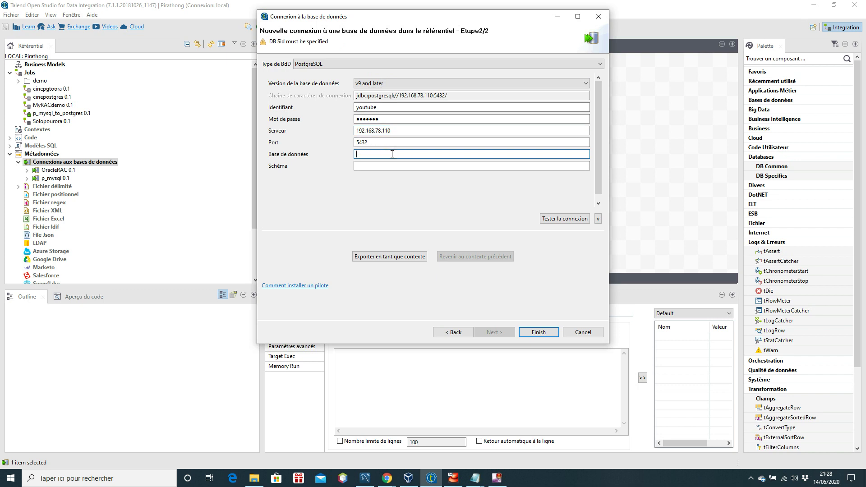
pyautogui.write('youtubedb')
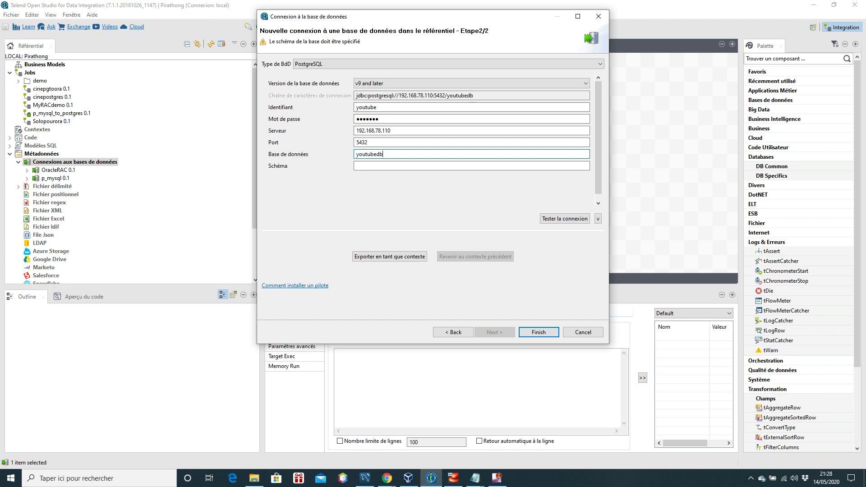
pyautogui.click(392, 165)
pyautogui.write('public')
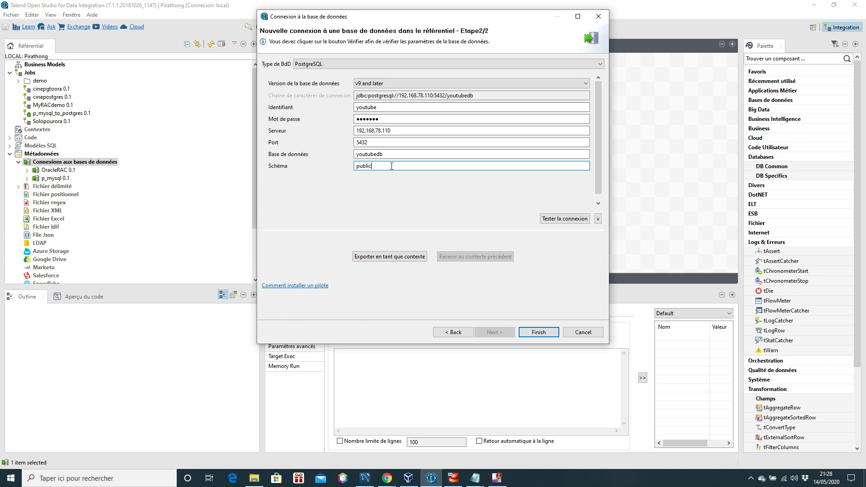
# Step: Test the connection successfully, save p_postgres, then check the medicaments table in MySQL Workbench
pyautogui.click(564, 220)
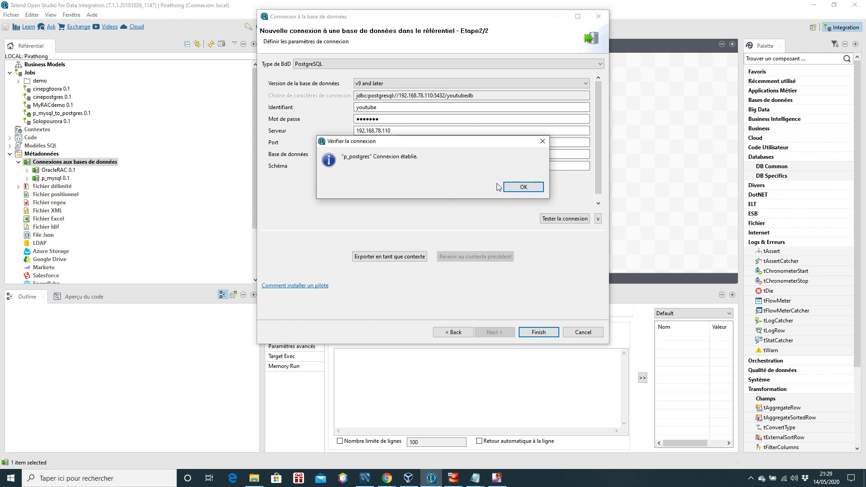
pyautogui.click(515, 188)
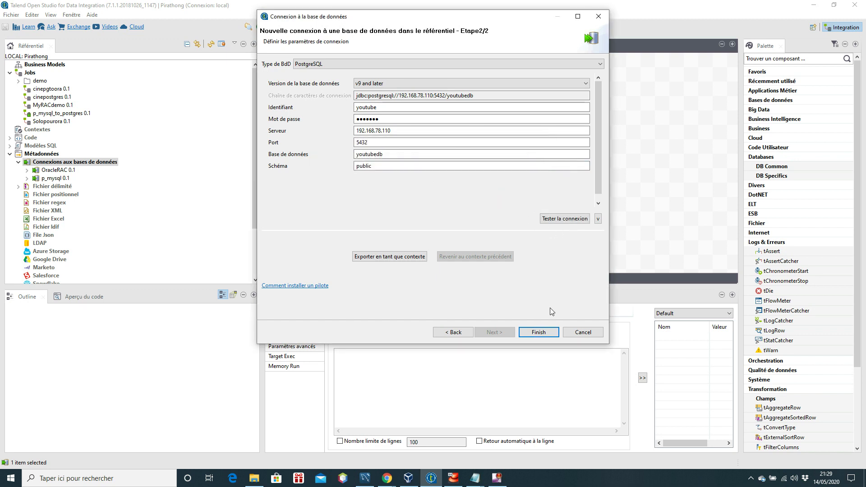
pyautogui.click(538, 332)
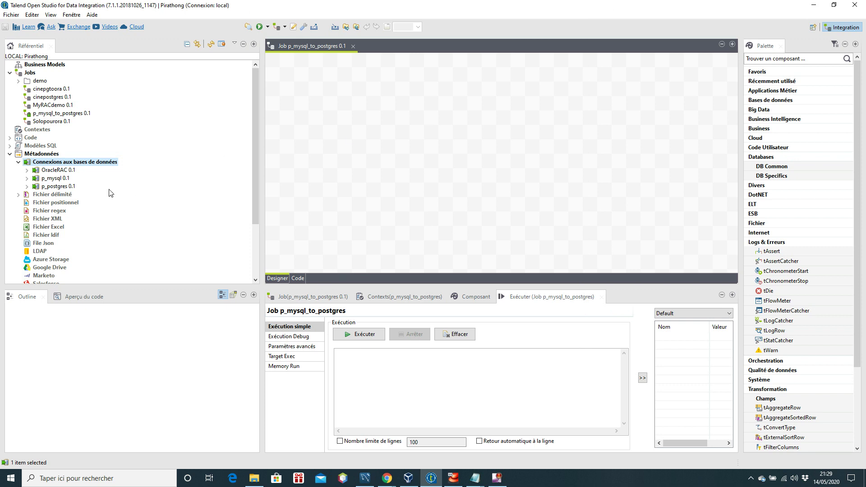
pyautogui.click(27, 179)
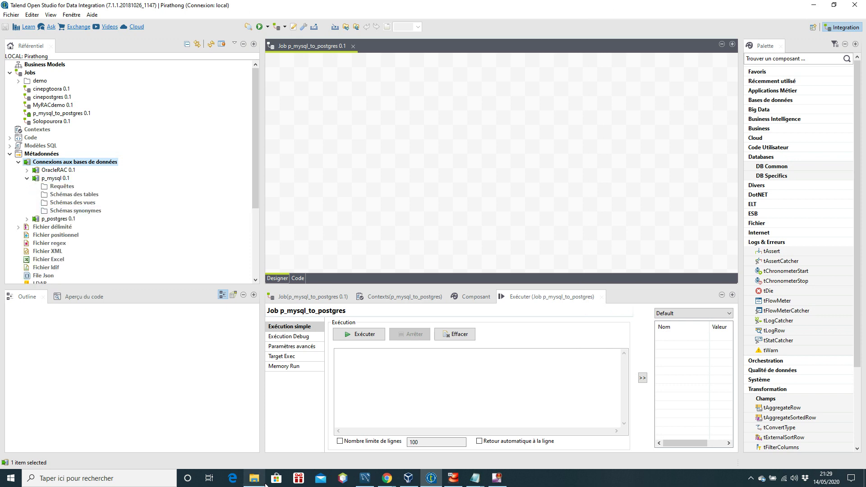
pyautogui.click(366, 479)
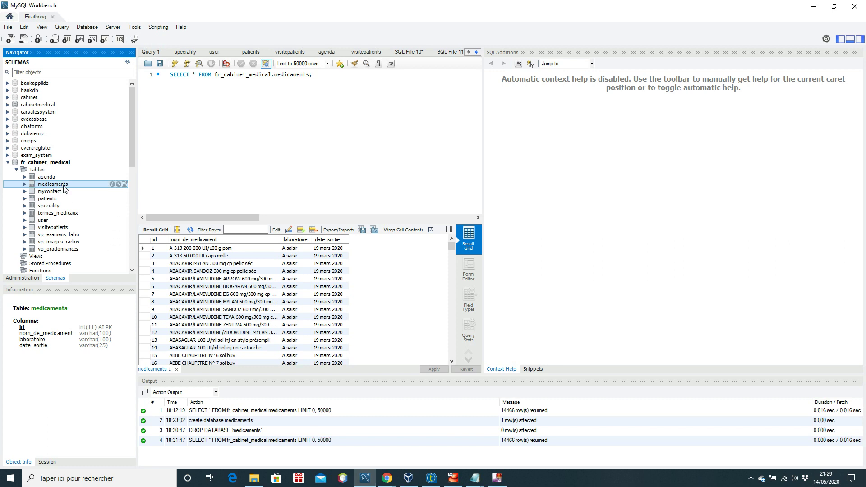
# Step: Return to Talend Open Studio and select the p_mysql 0.1 connection
pyautogui.click(431, 478)
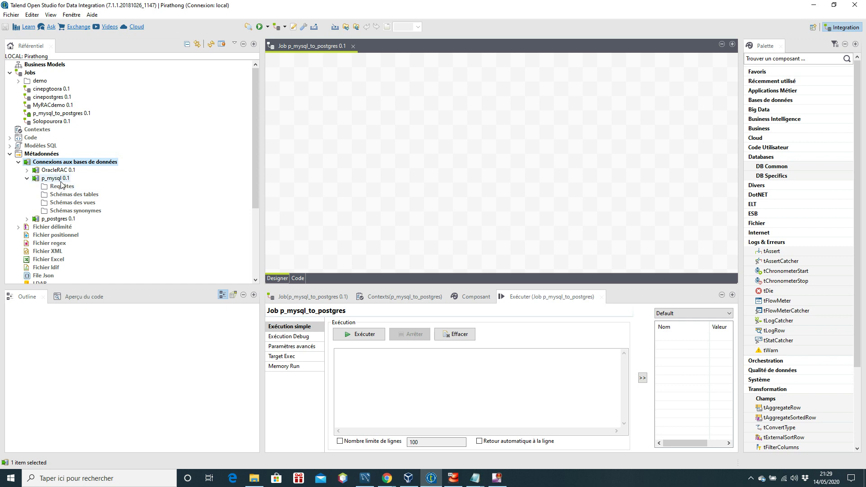
pyautogui.click(60, 181)
# Step: Retrieve the fr_cabinet_medical medicaments schema from p_mysql, saving it renamed as p_medicaments
pyautogui.rightClick(60, 181)
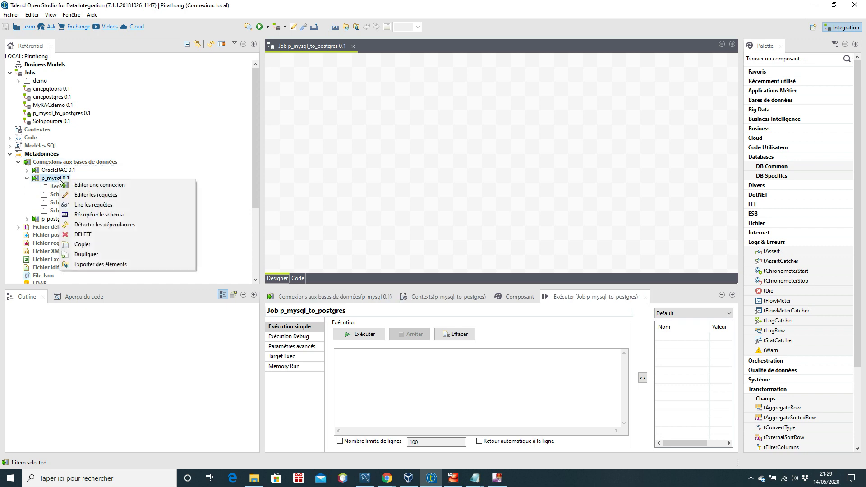
pyautogui.click(109, 216)
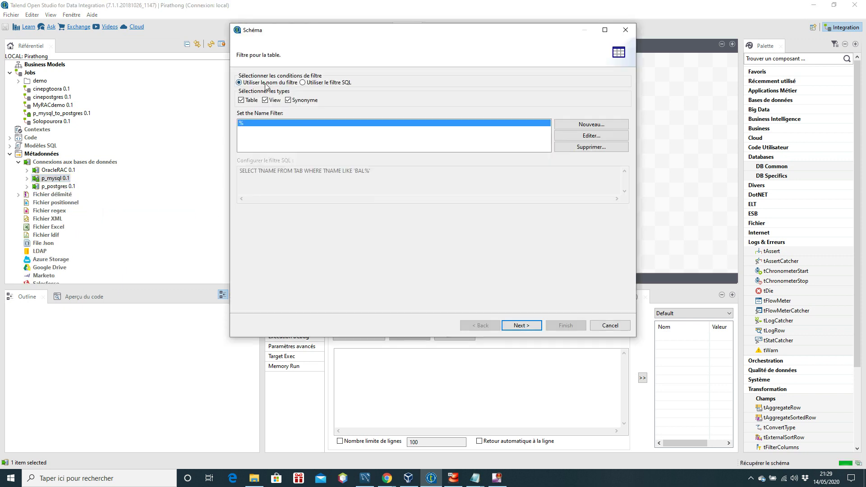
pyautogui.click(534, 326)
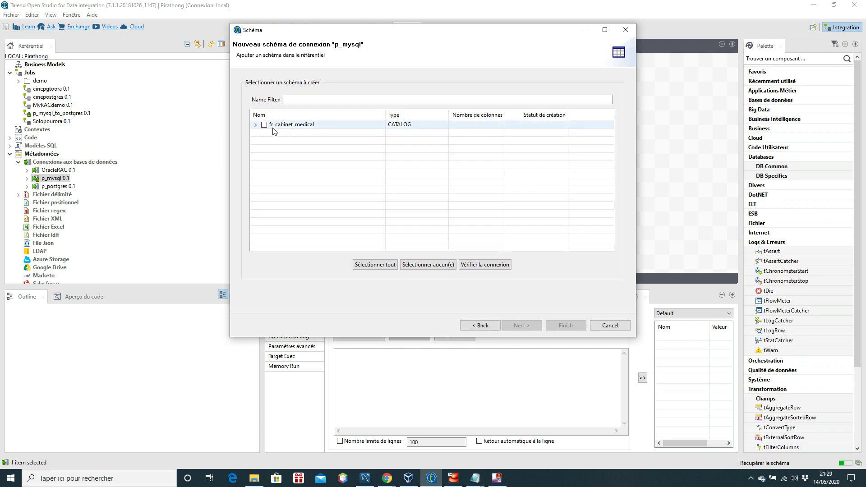
pyautogui.click(255, 126)
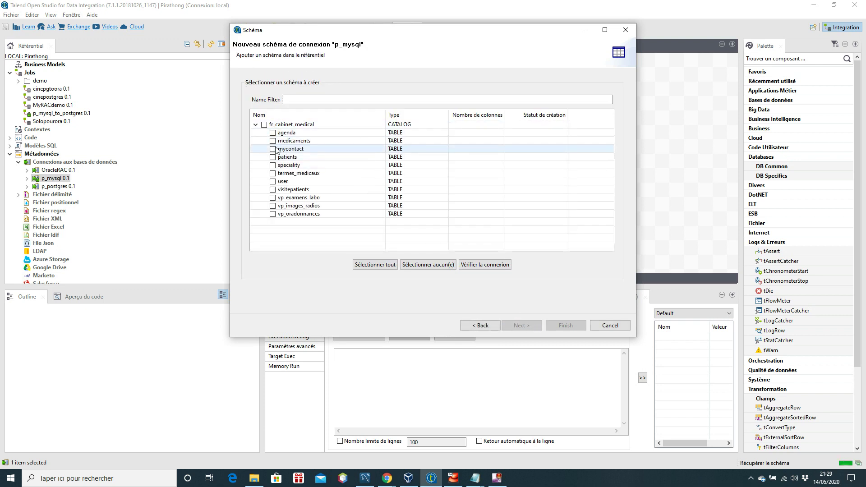
pyautogui.click(272, 142)
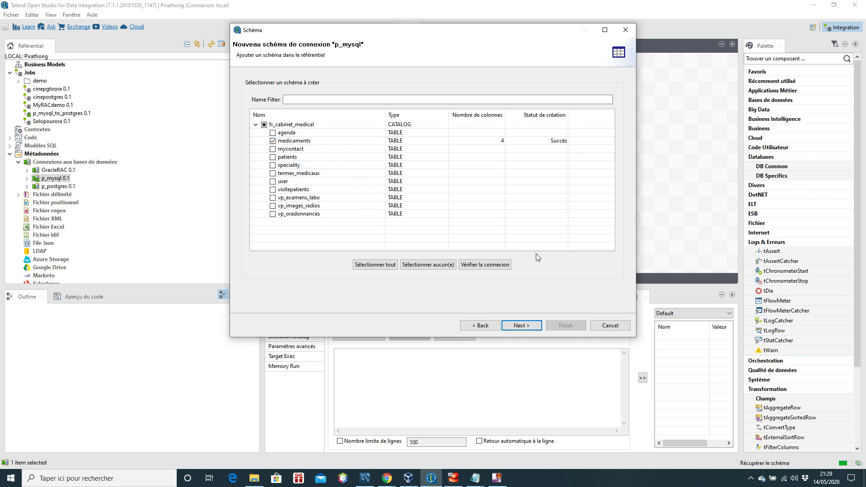
pyautogui.click(536, 326)
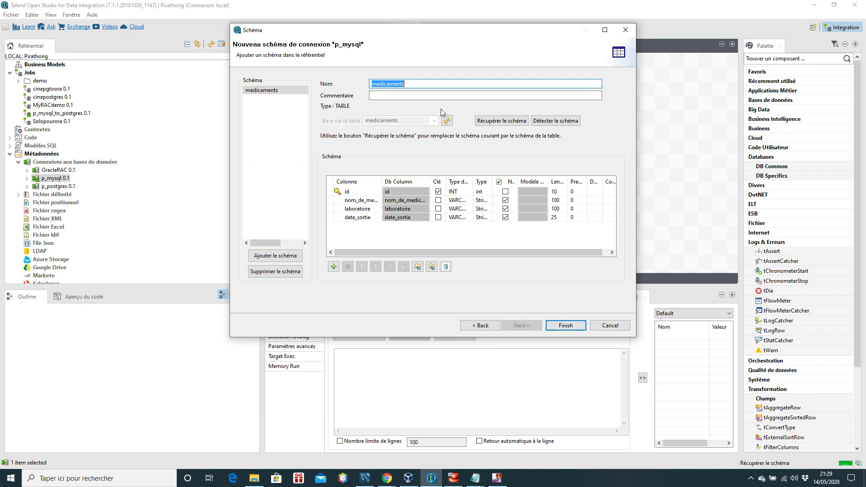
pyautogui.click(416, 84)
pyautogui.press('Home')
pyautogui.write('p_')
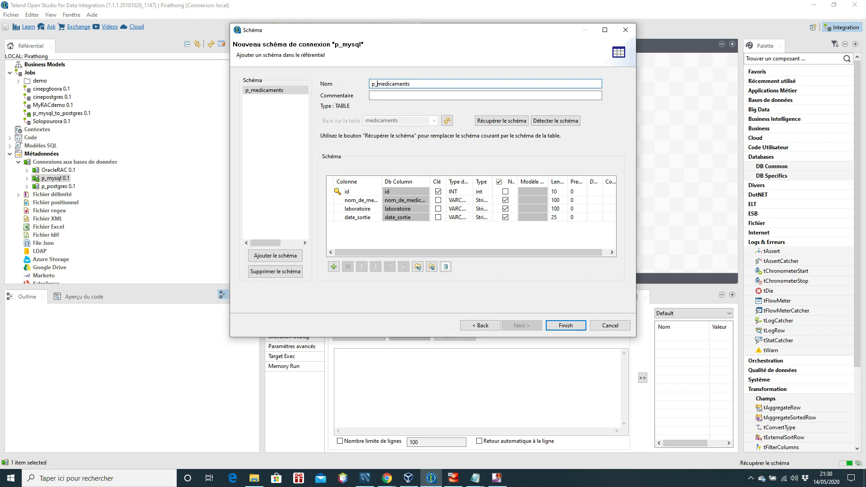
pyautogui.click(563, 326)
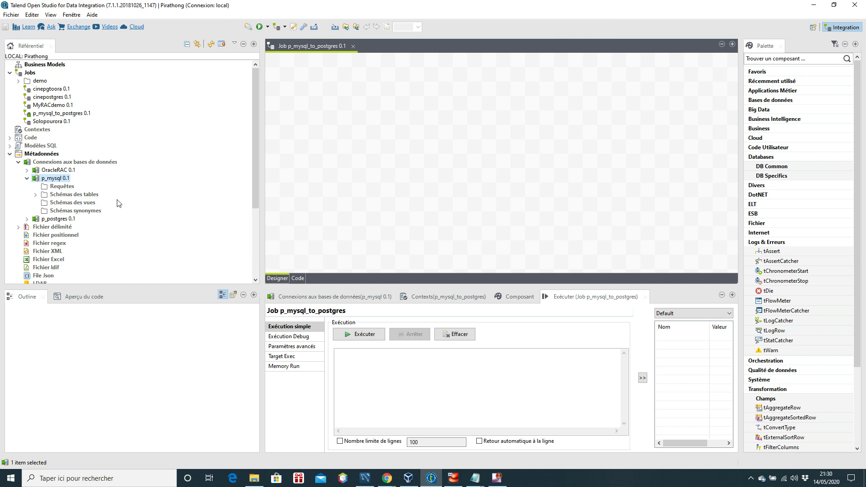
# Step: Place the p_medicaments table on the canvas as a tDBInput (MySQL) component
pyautogui.click(36, 195)
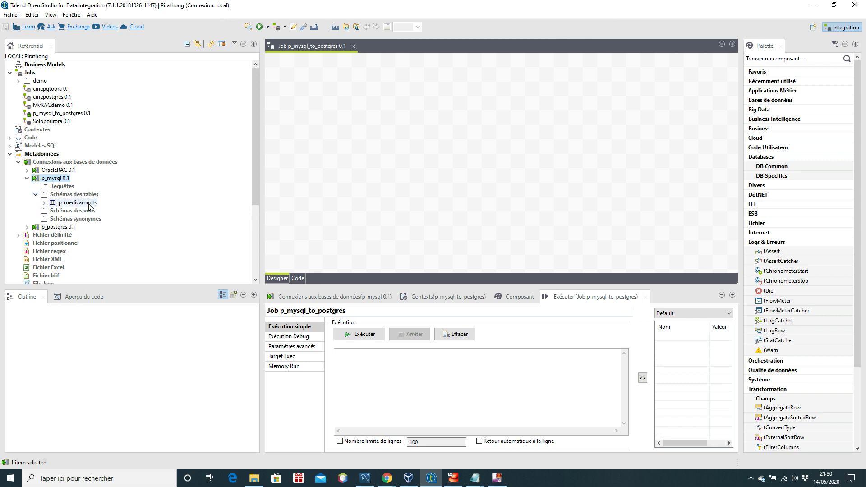
pyautogui.moveTo(90, 206); pyautogui.dragTo(328, 169)
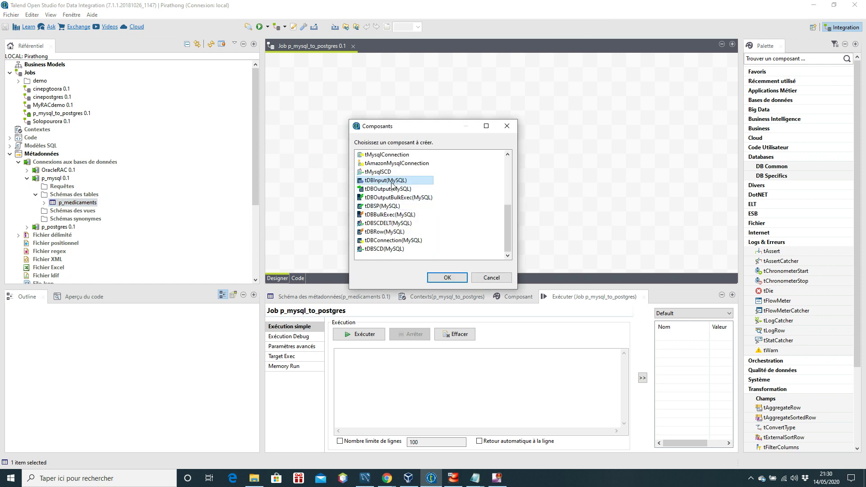
pyautogui.doubleClick(392, 180)
pyautogui.moveTo(339, 160); pyautogui.dragTo(307, 149)
pyautogui.click(330, 151)
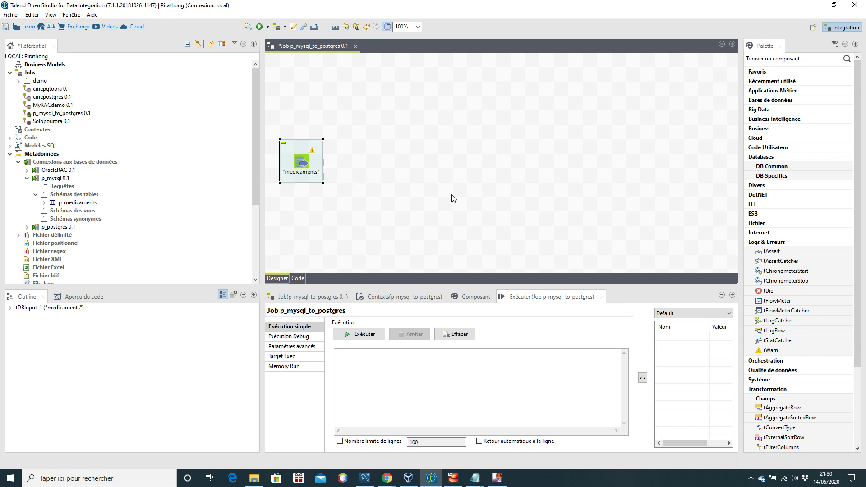
pyautogui.click(441, 181)
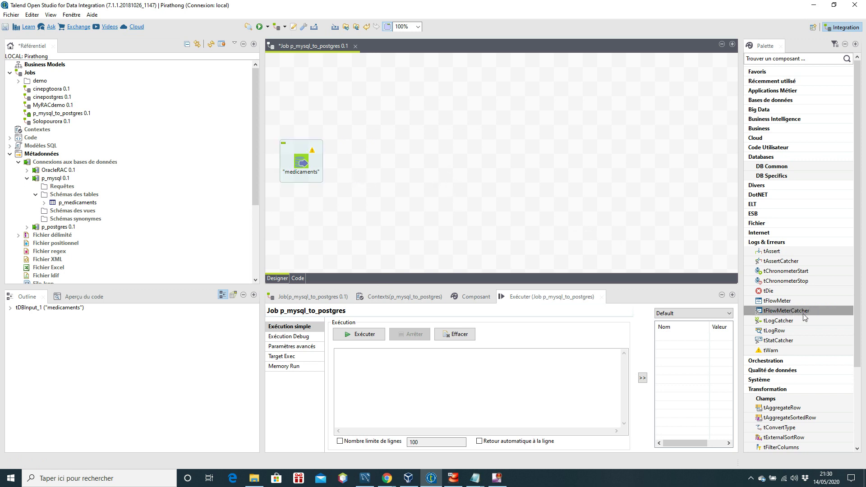
# Step: Add tLogRow_1, link medicaments' Main output to it, and run the job
pyautogui.moveTo(862, 314); pyautogui.dragTo(859, 345)
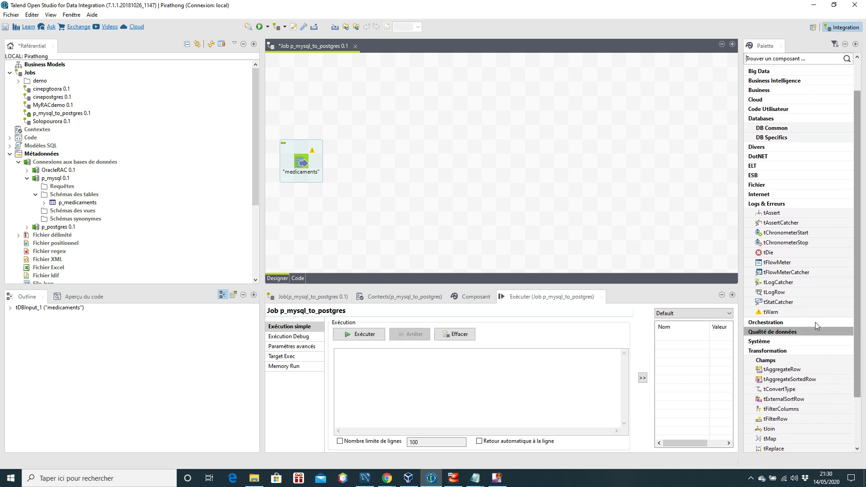
pyautogui.moveTo(774, 297); pyautogui.dragTo(550, 178)
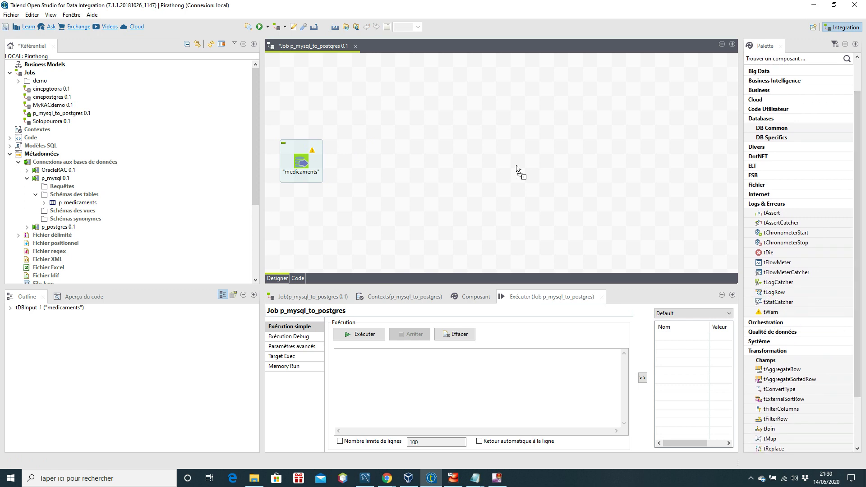
pyautogui.moveTo(415, 160); pyautogui.dragTo(414, 159)
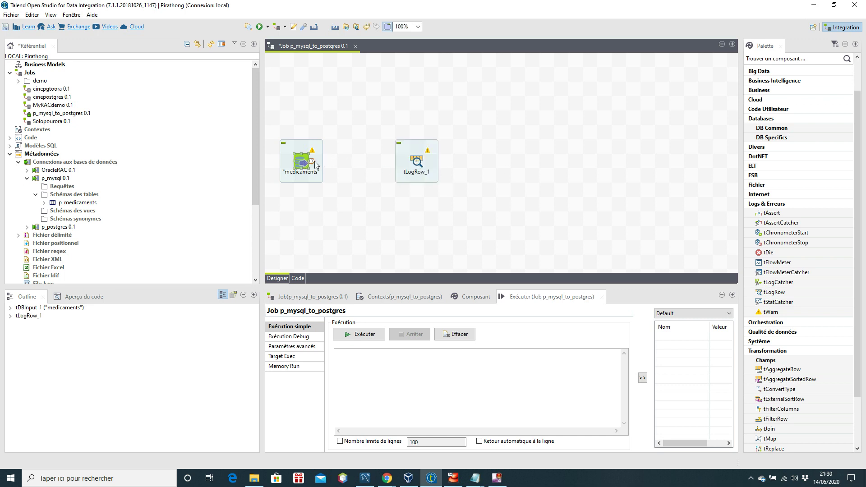
pyautogui.moveTo(313, 163); pyautogui.dragTo(419, 166)
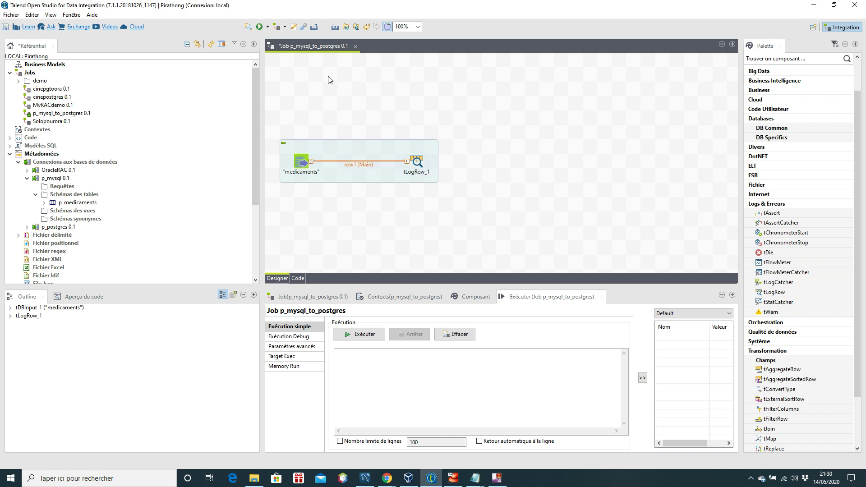
pyautogui.click(260, 27)
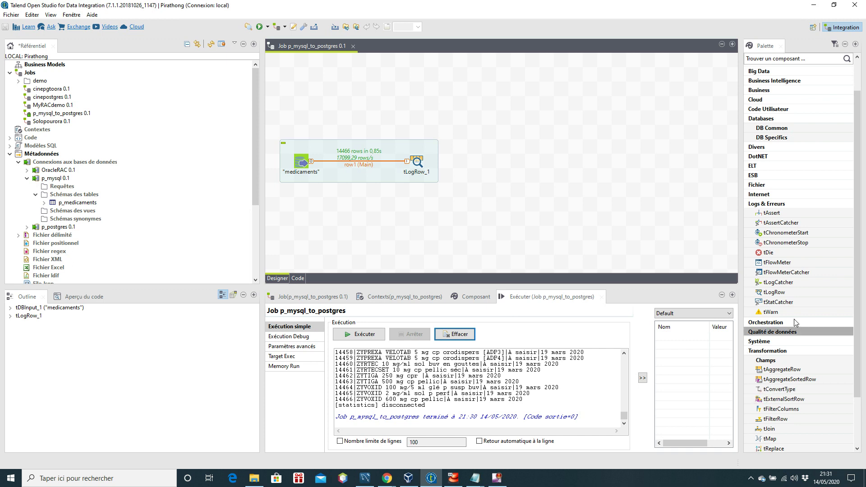
# Step: Add tMap_1 fed from tLogRow_1 via row2, and place tDBOutput_1 to its right
pyautogui.moveTo(855, 327); pyautogui.dragTo(853, 377)
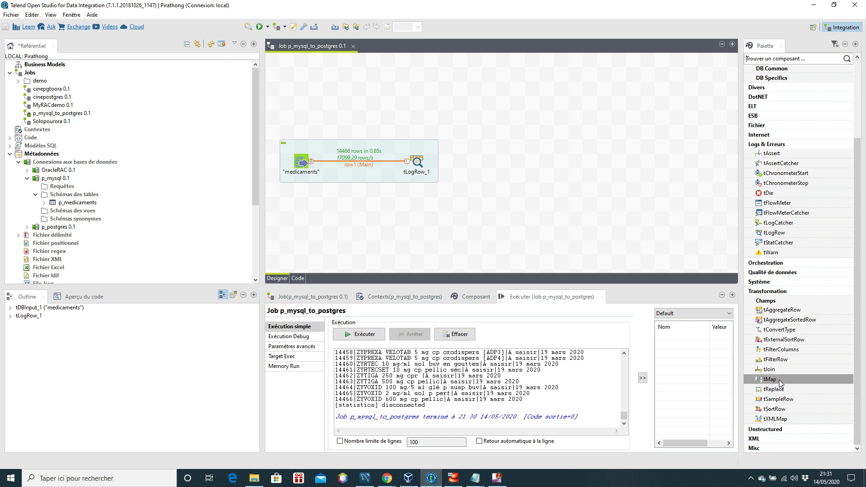
pyautogui.moveTo(779, 382); pyautogui.dragTo(527, 164)
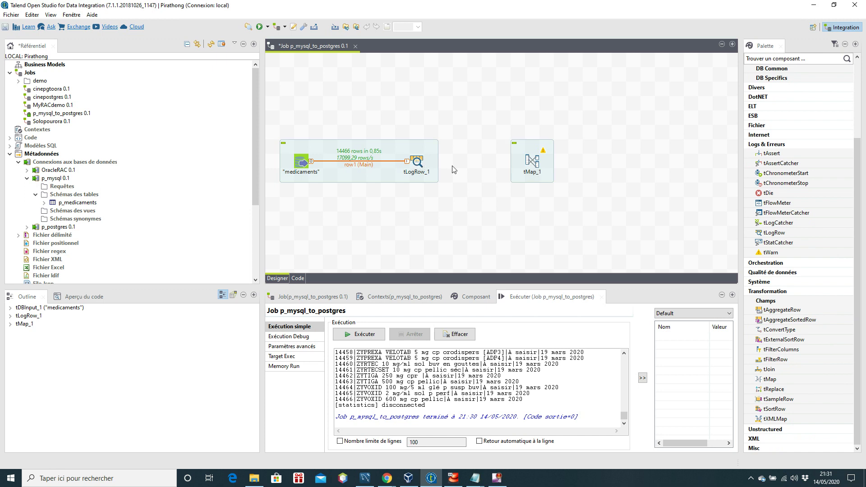
pyautogui.click(423, 165)
pyautogui.moveTo(427, 162); pyautogui.dragTo(533, 163)
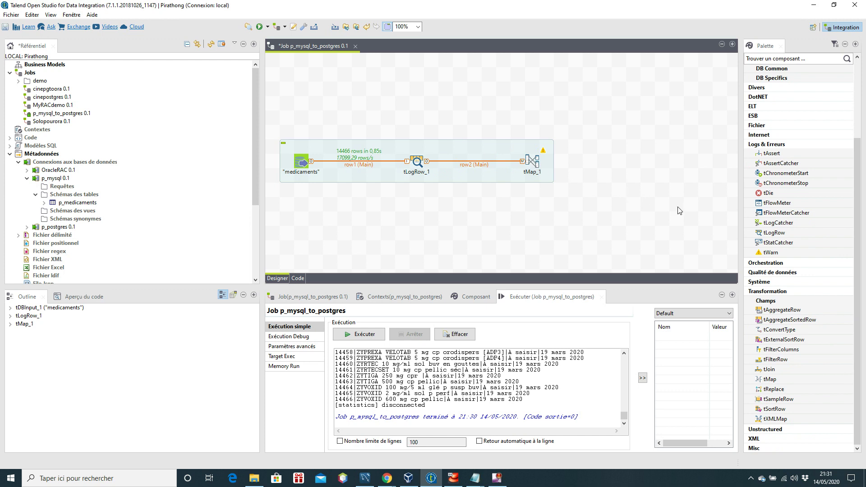
pyautogui.moveTo(858, 211); pyautogui.dragTo(858, 165)
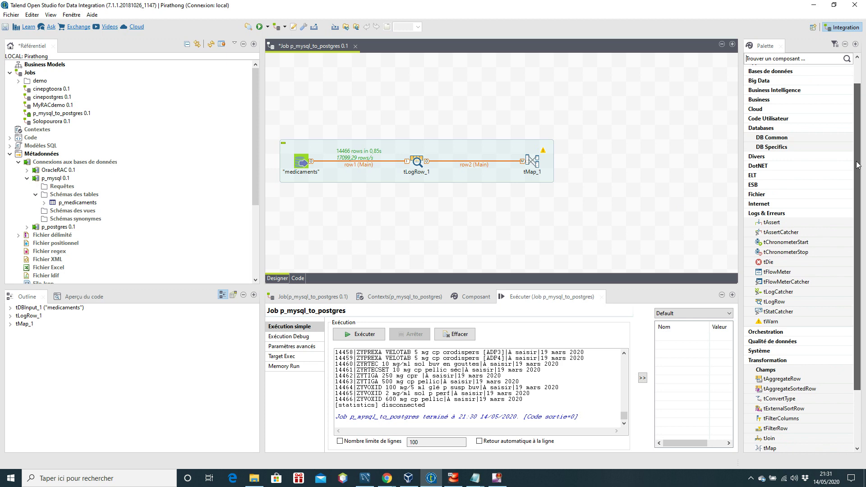
pyautogui.click(775, 138)
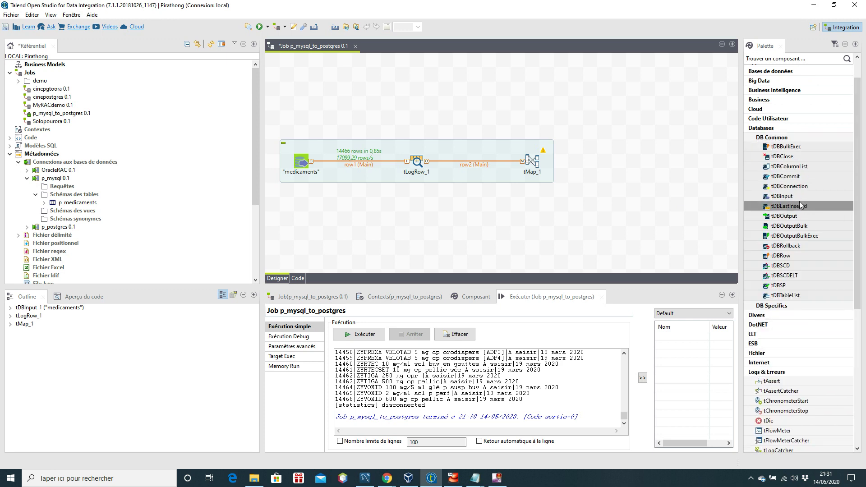
pyautogui.moveTo(794, 217); pyautogui.dragTo(695, 163)
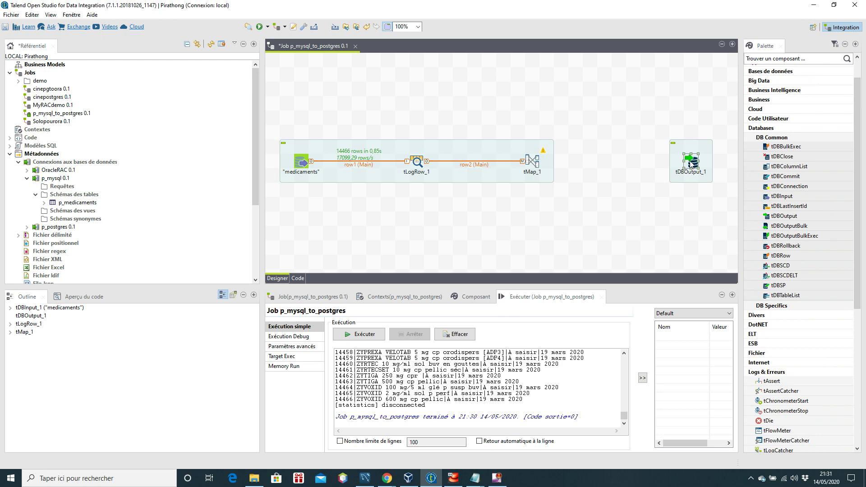
# Step: Set tDBOutput_1's database to PostgreSQL and its property type to Référentiel
pyautogui.rightClick(691, 164)
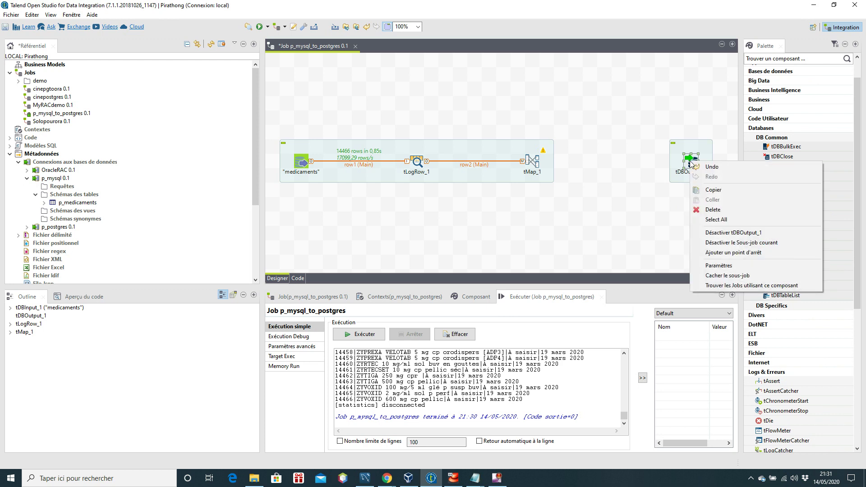
pyautogui.click(731, 268)
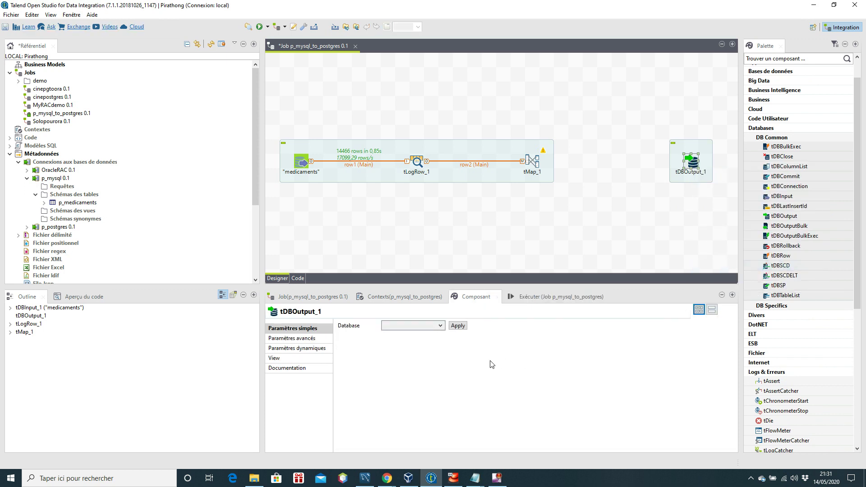
pyautogui.click(440, 326)
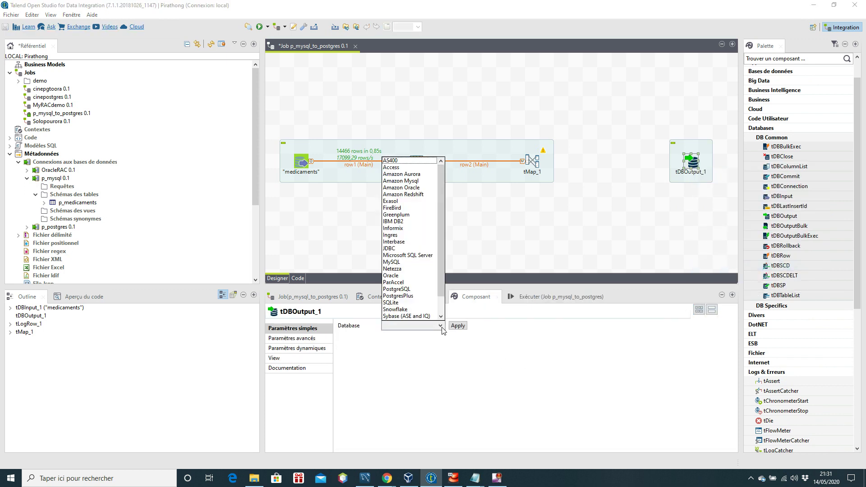
pyautogui.click(404, 289)
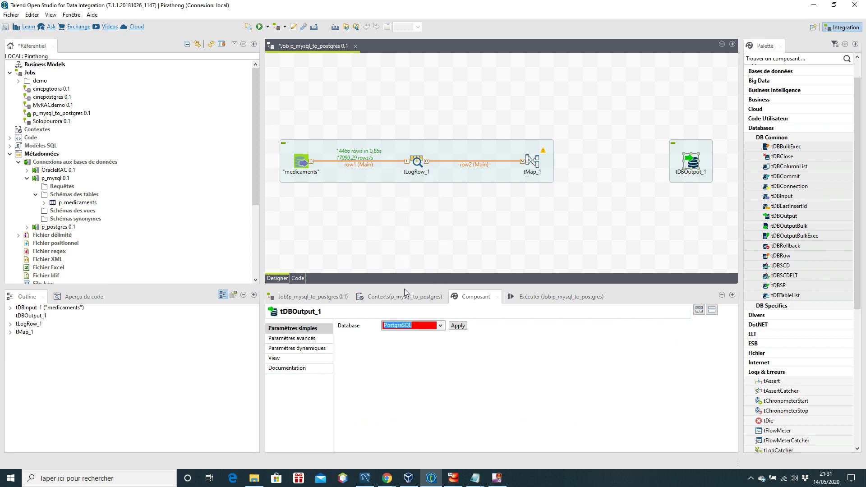
pyautogui.click(457, 326)
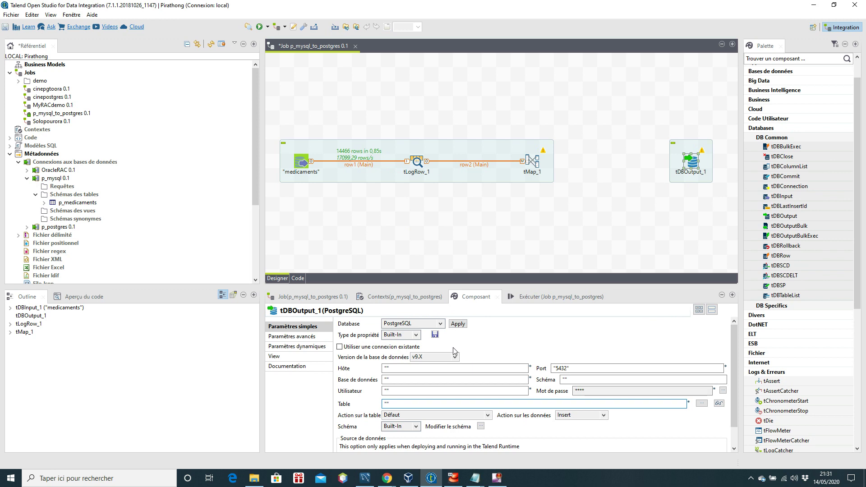
pyautogui.click(415, 335)
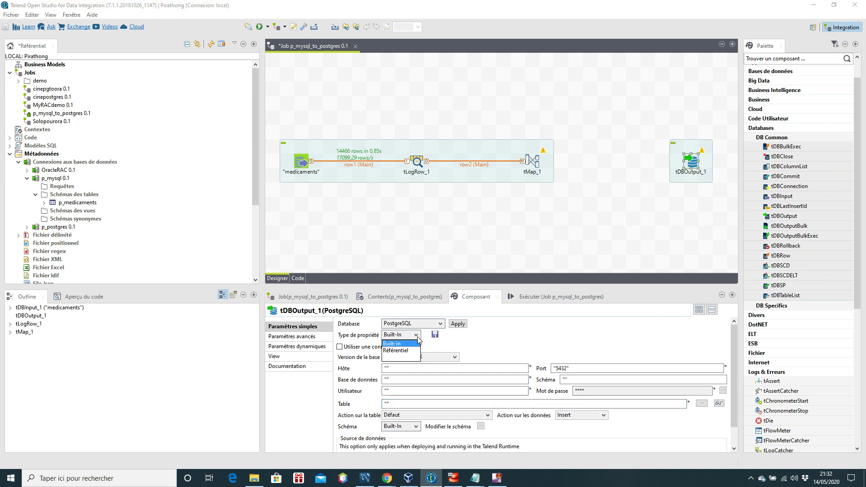
pyautogui.click(395, 351)
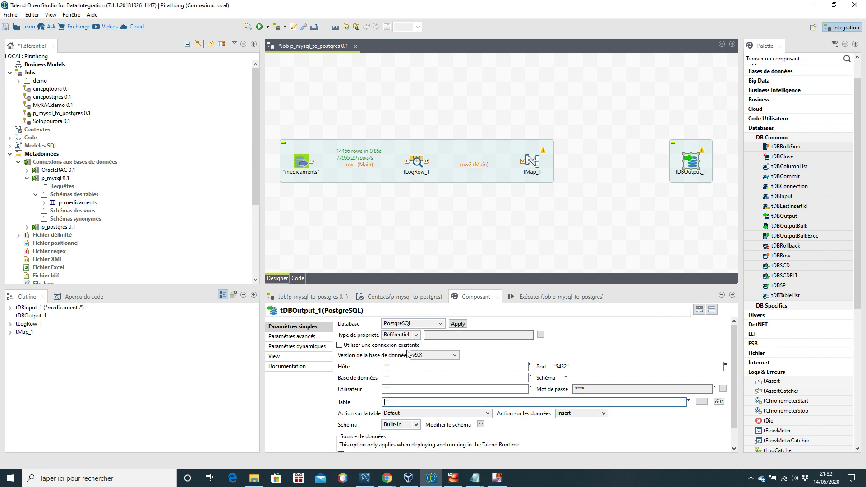
# Step: Choose the p_postgres 0.1 repository connection for tDBOutput_1's connection settings
pyautogui.click(540, 335)
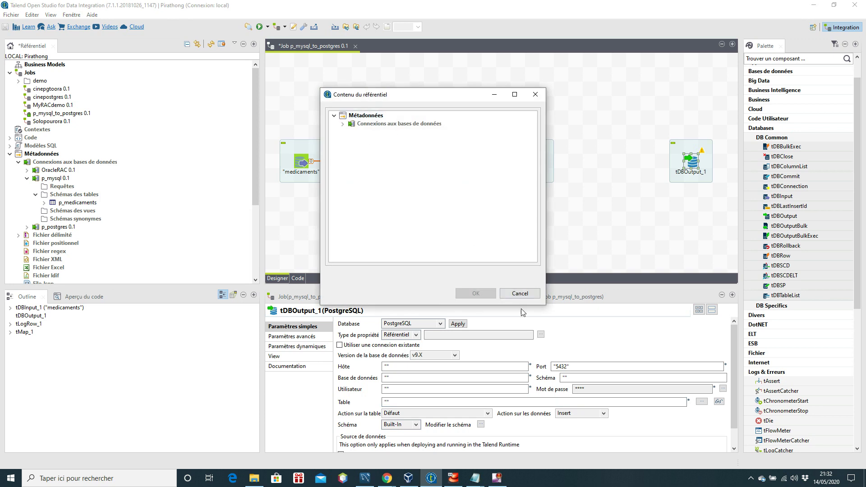
pyautogui.click(520, 293)
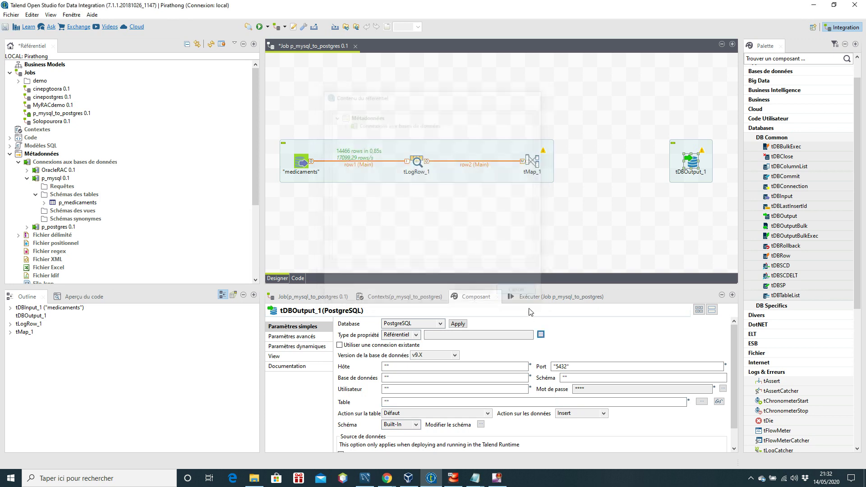
pyautogui.click(540, 335)
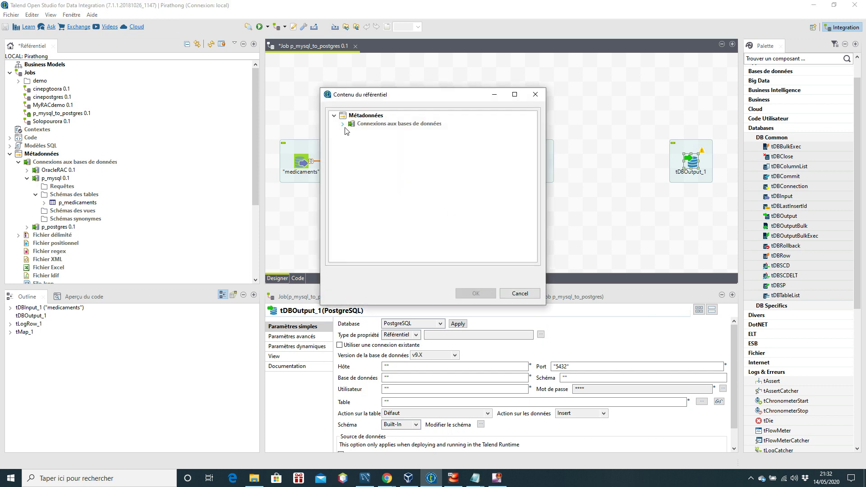
pyautogui.click(343, 124)
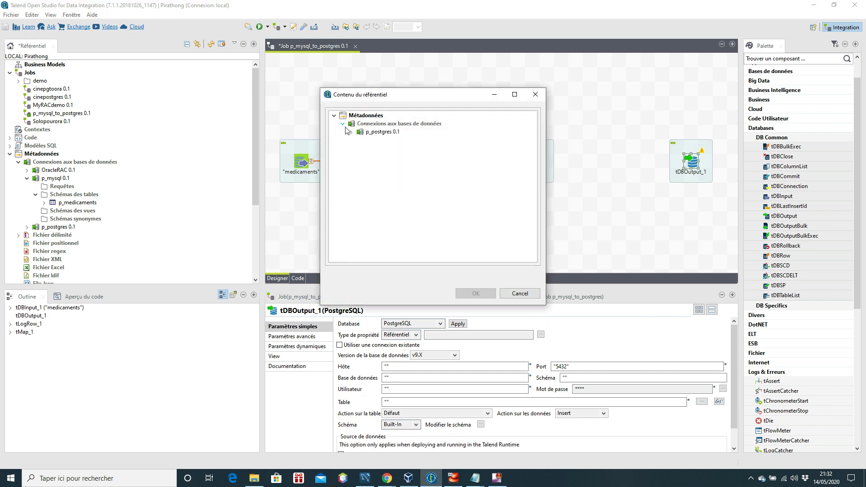
pyautogui.click(384, 132)
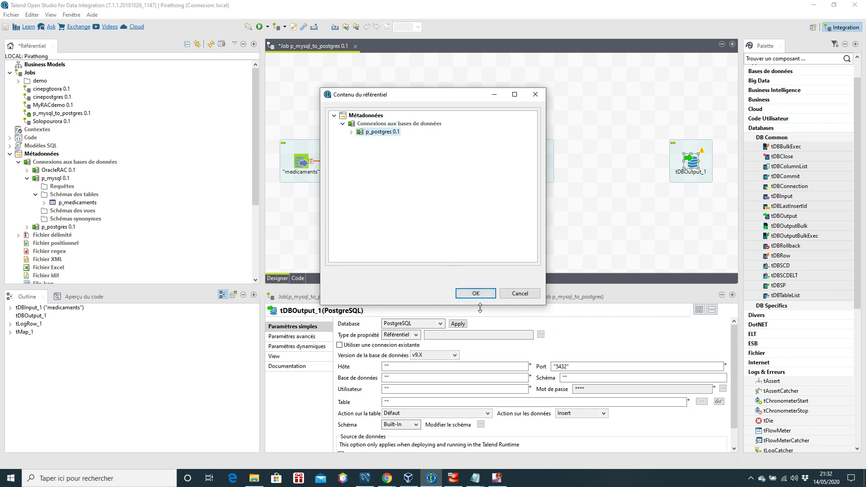
pyautogui.click(484, 298)
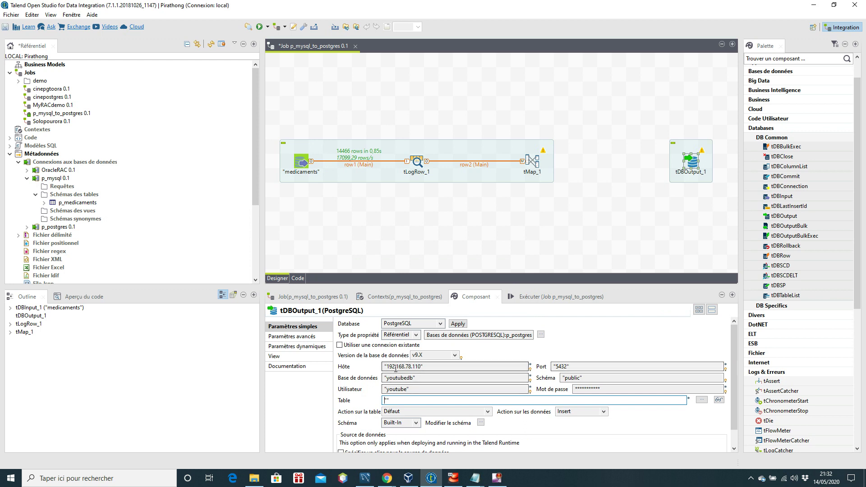
# Step: Set tDBOutput_1's table action to 'Créer la table si elle n'existe pas' and data action to 'Insert ou update'
pyautogui.scroll(-1, 610, 378)
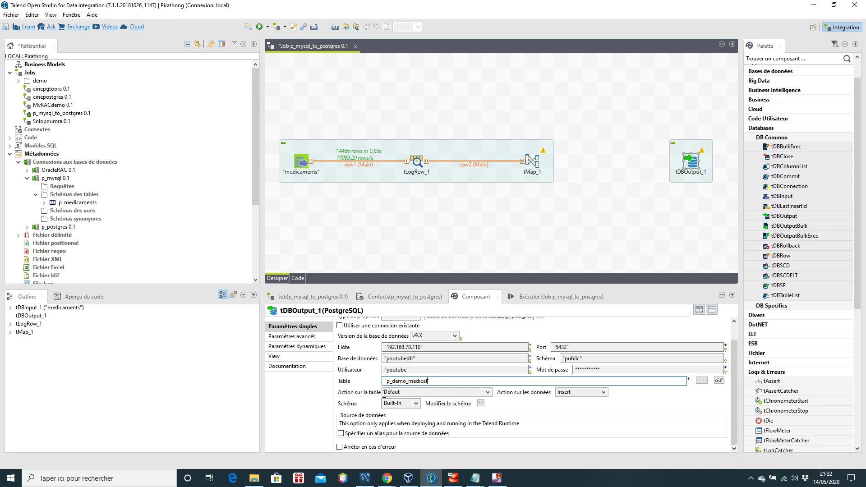
pyautogui.click(490, 395)
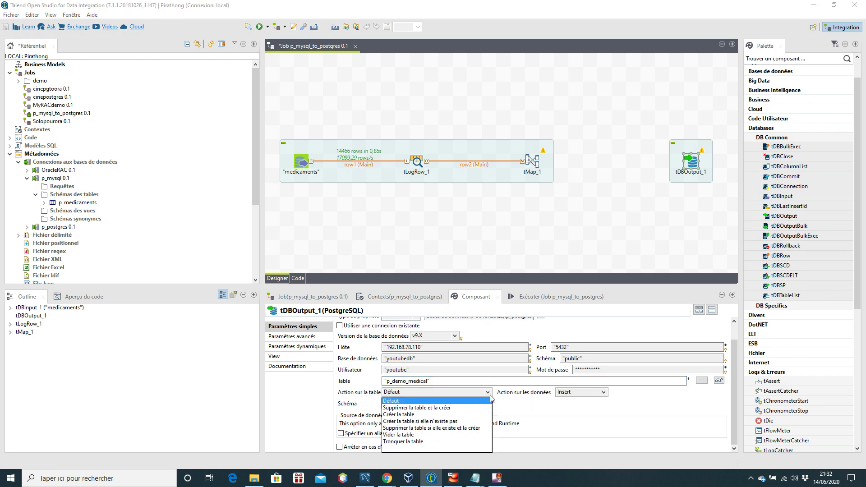
pyautogui.click(437, 421)
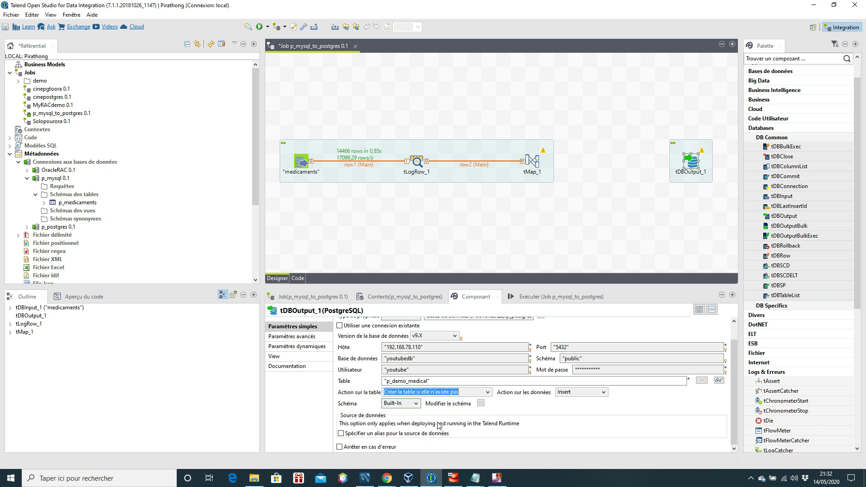
pyautogui.click(603, 394)
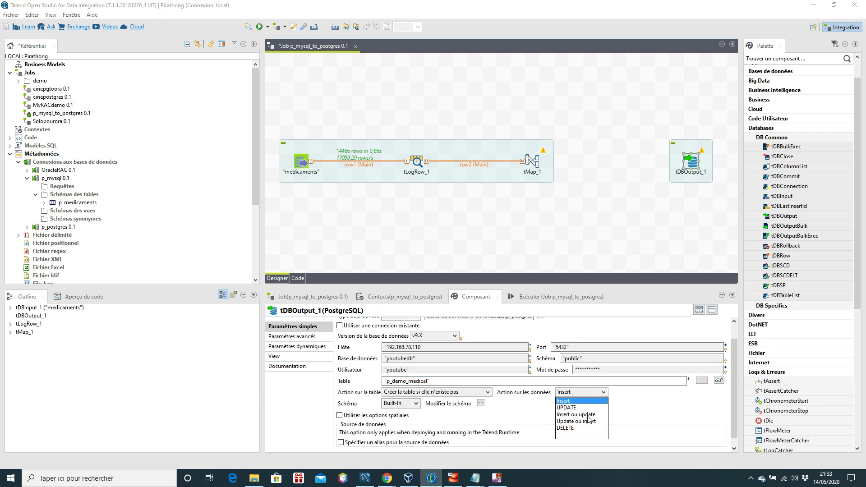
pyautogui.click(594, 414)
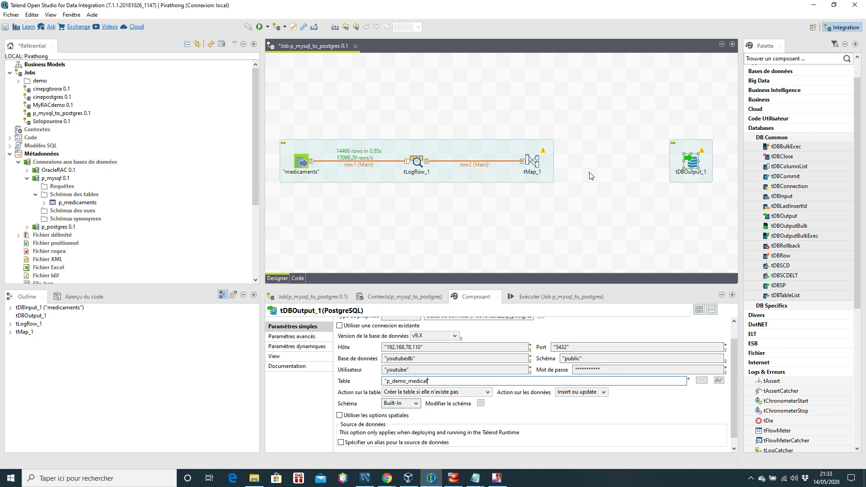
pyautogui.click(535, 163)
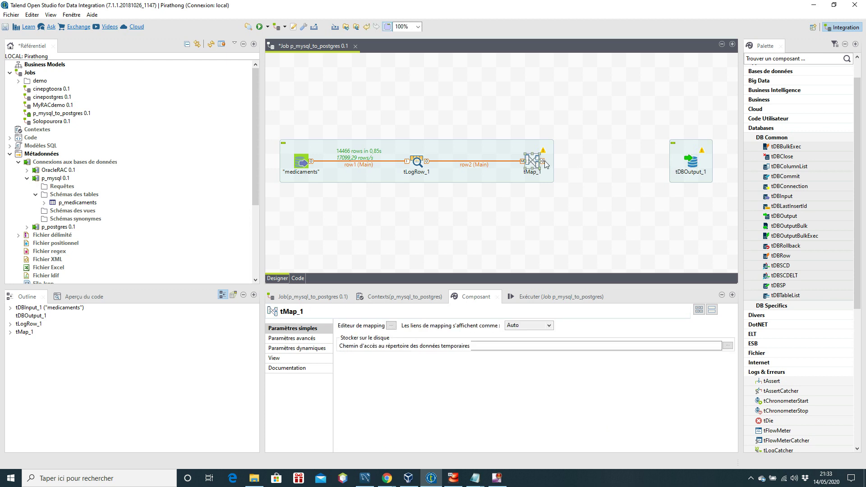
# Step: Link tMap_1 to tDBOutput_1 through a new output named test_demo
pyautogui.moveTo(545, 161); pyautogui.dragTo(694, 162)
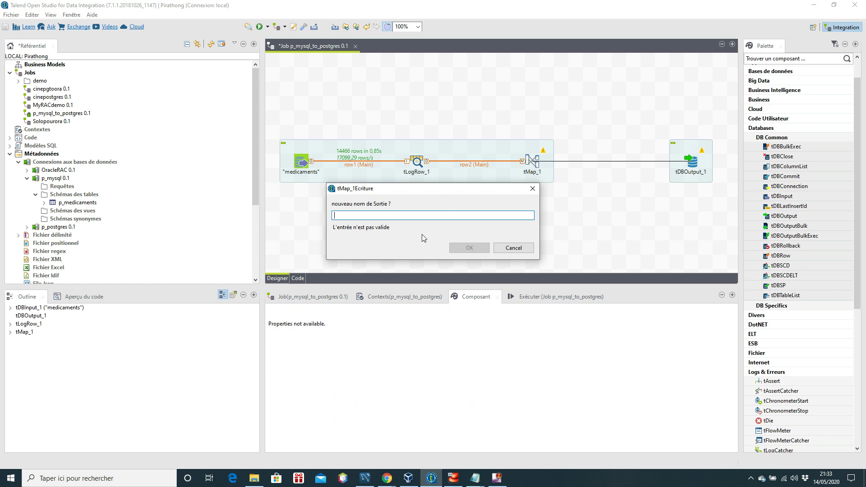
pyautogui.write('test_demo')
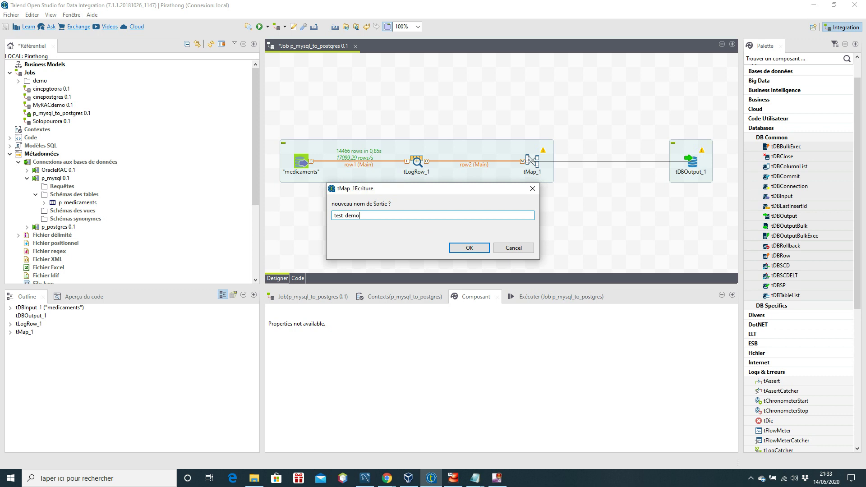
pyautogui.click(478, 248)
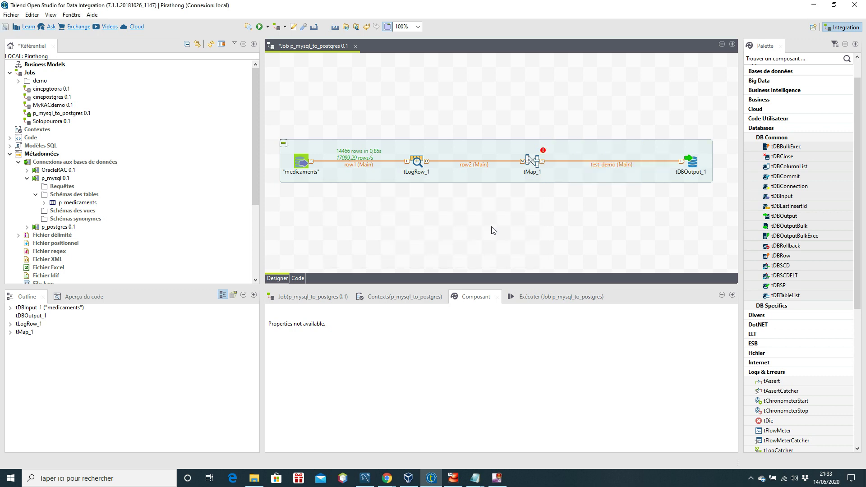
# Step: In the tMap_1 editor, map row2's id through date_sortie columns into test_demo and apply
pyautogui.doubleClick(532, 165)
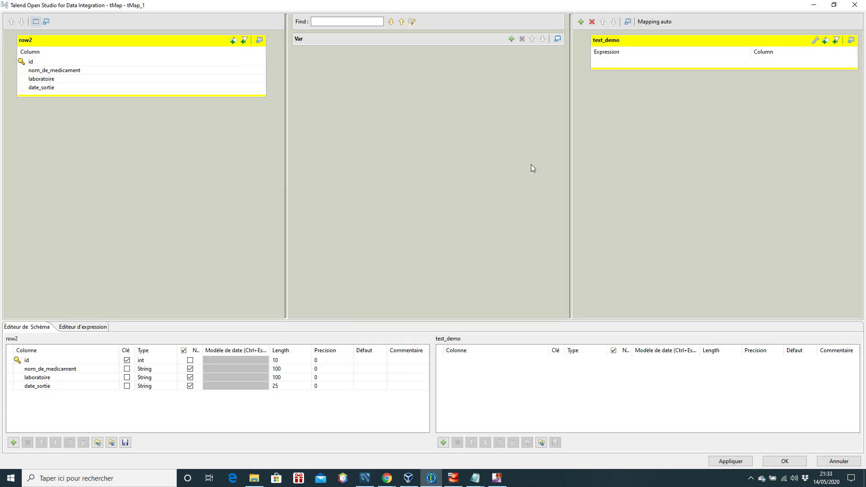
pyautogui.click(36, 62)
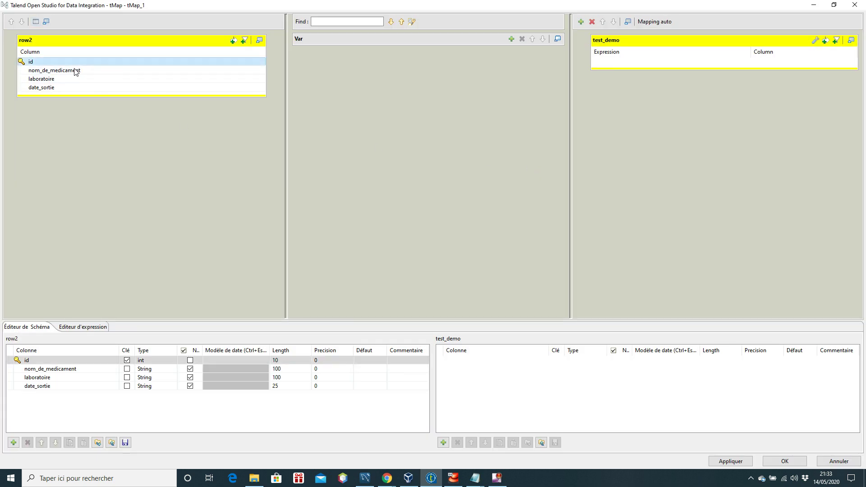
pyautogui.keyDown('shift'); pyautogui.click(74, 88); pyautogui.keyUp('shift')
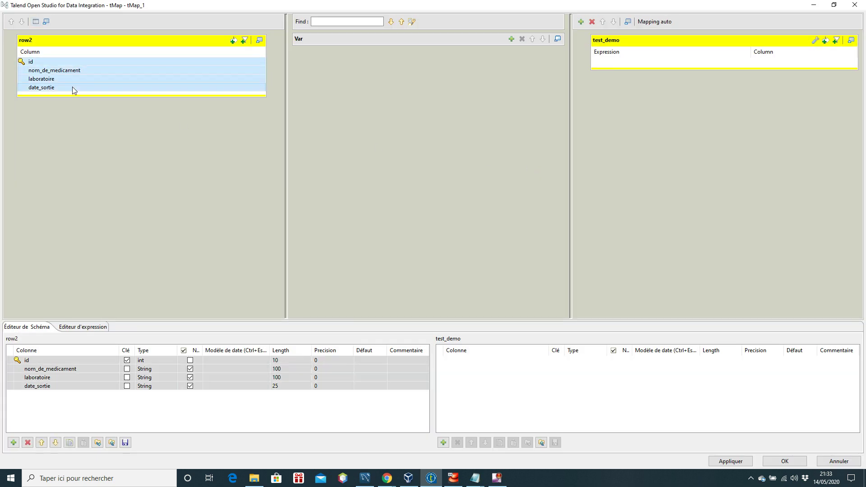
pyautogui.moveTo(90, 77); pyautogui.dragTo(636, 67)
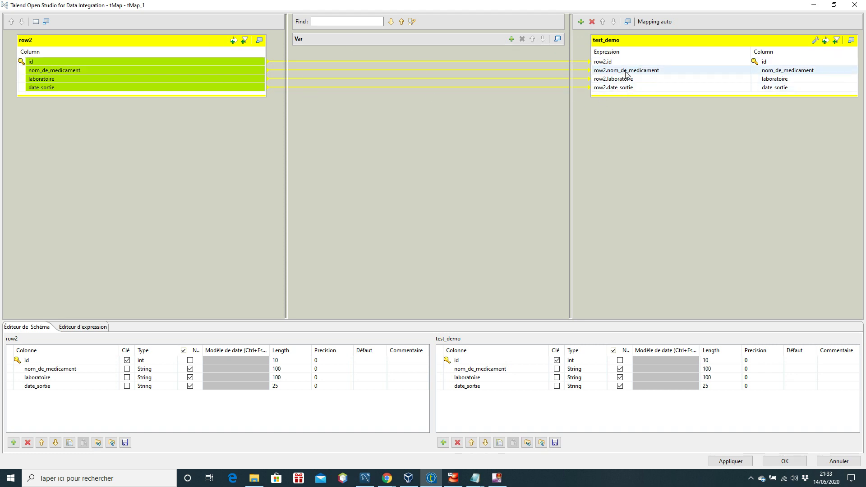
pyautogui.click(787, 461)
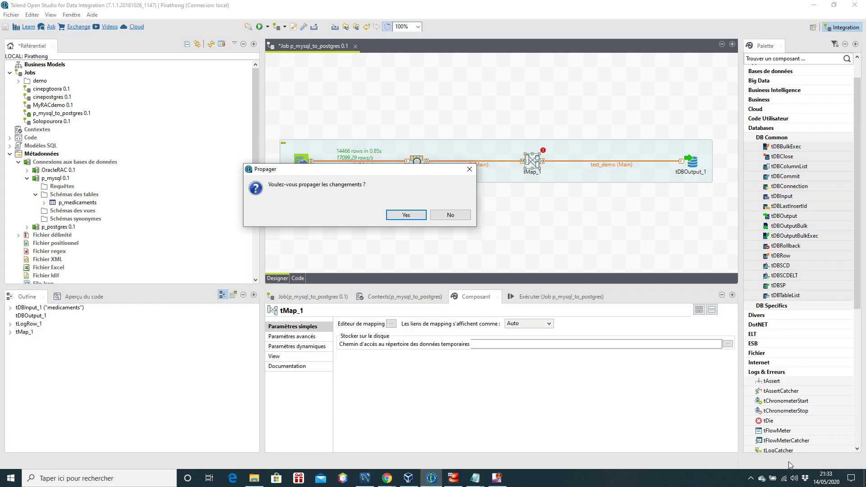
# Step: Accept propagating the tMap_1 schema changes to the connected output component
pyautogui.click(406, 215)
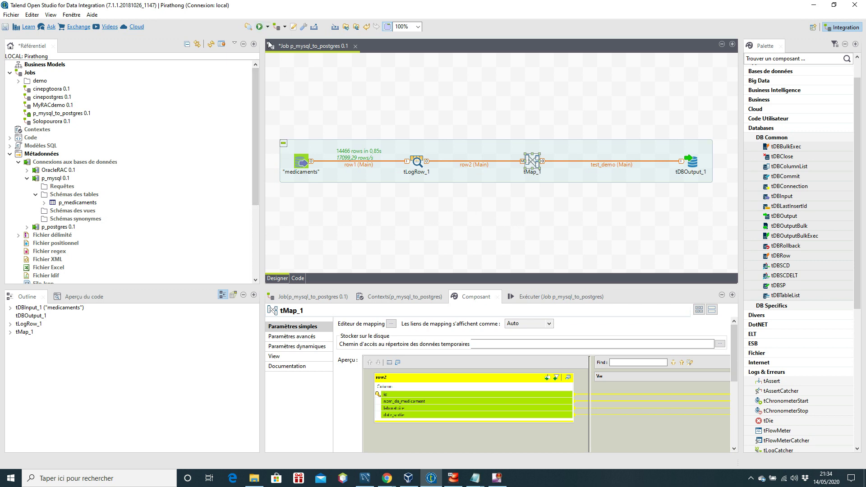
# Step: Run the job to load all 14466 medicament rows into PostgreSQL, then switch to pgAdmin 4
pyautogui.click(260, 27)
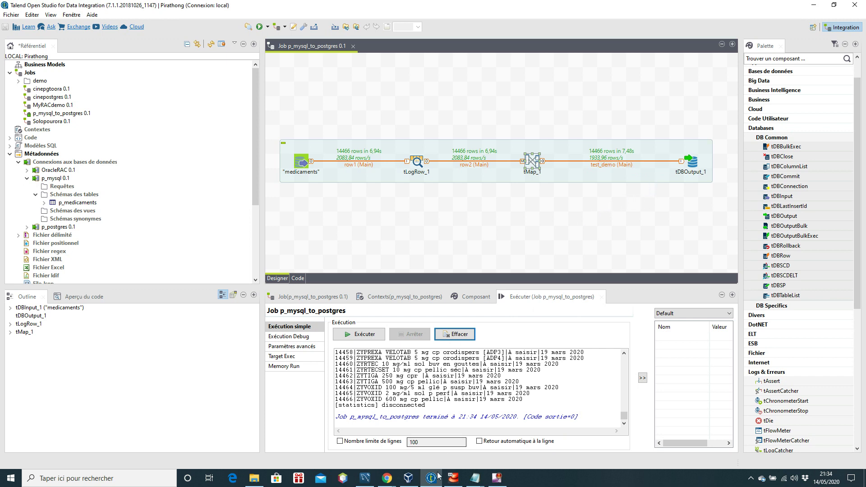
pyautogui.click(386, 478)
pyautogui.click(427, 449)
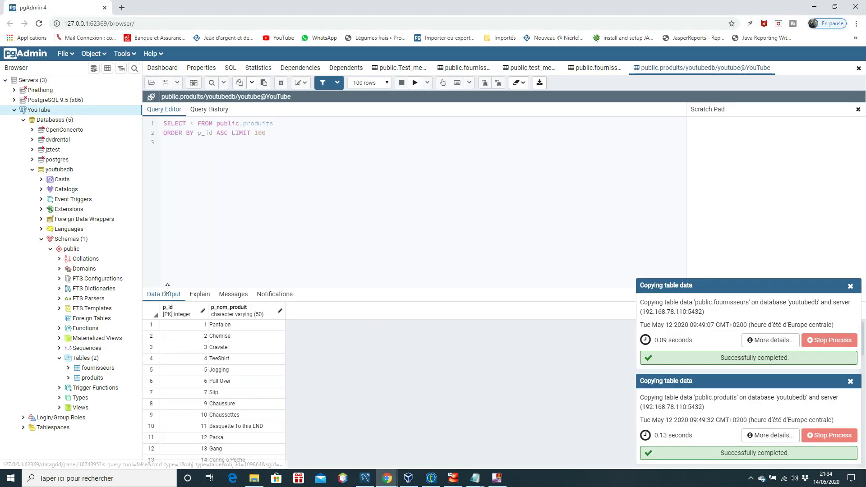
# Step: Refresh and expand youtubedb's Tables list to reveal p_demo_medical
pyautogui.click(90, 359)
pyautogui.rightClick(92, 360)
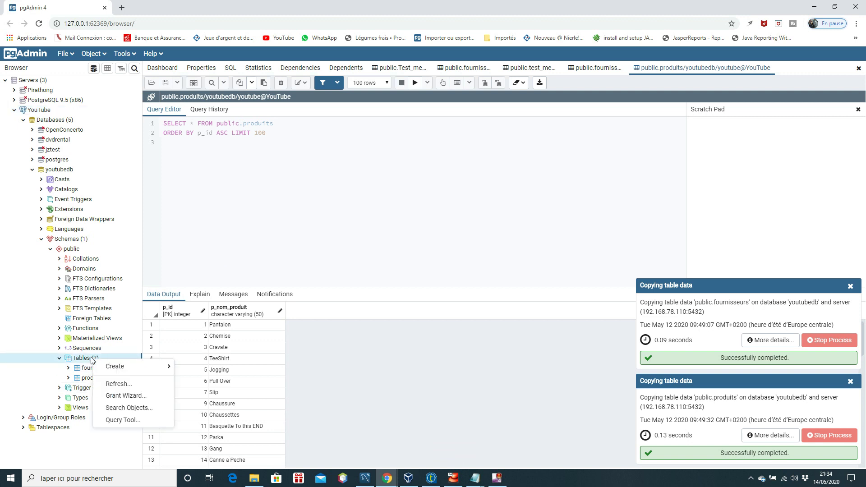
pyautogui.click(123, 385)
pyautogui.click(118, 389)
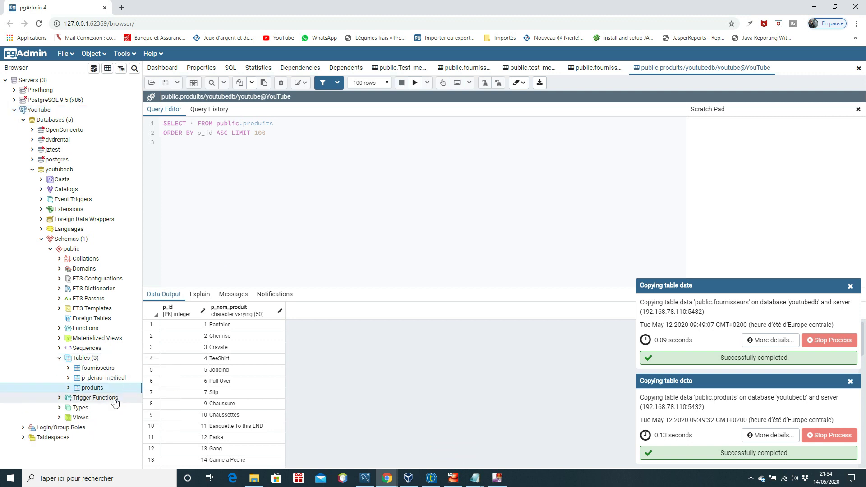
# Step: View the first 100 rows of p_demo_medical, check the loaded medicament data, then return to Talend
pyautogui.click(107, 380)
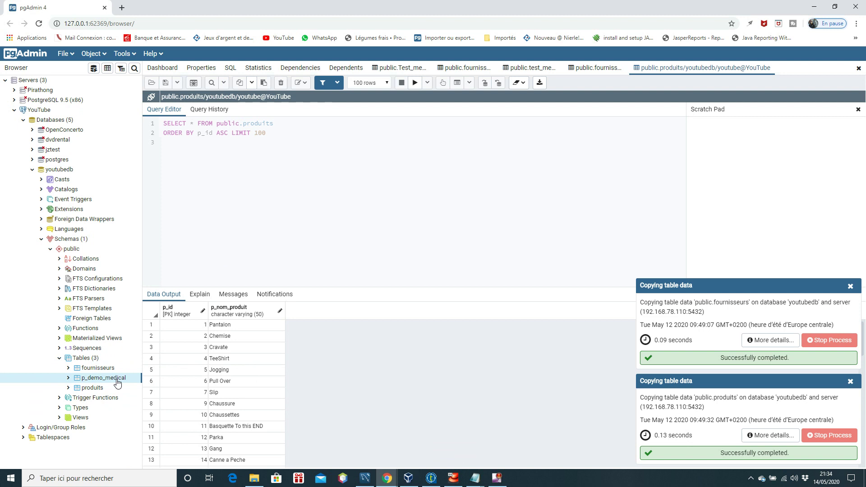
pyautogui.rightClick(118, 384)
pyautogui.moveTo(159, 337)
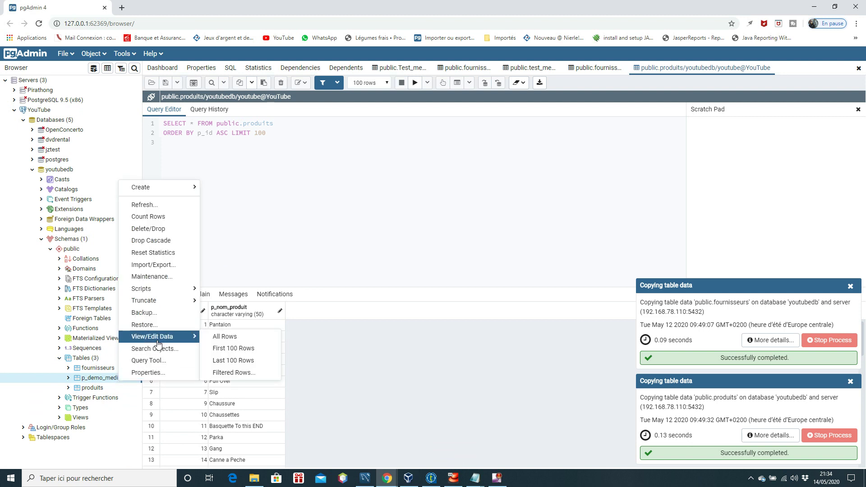
pyautogui.click(247, 348)
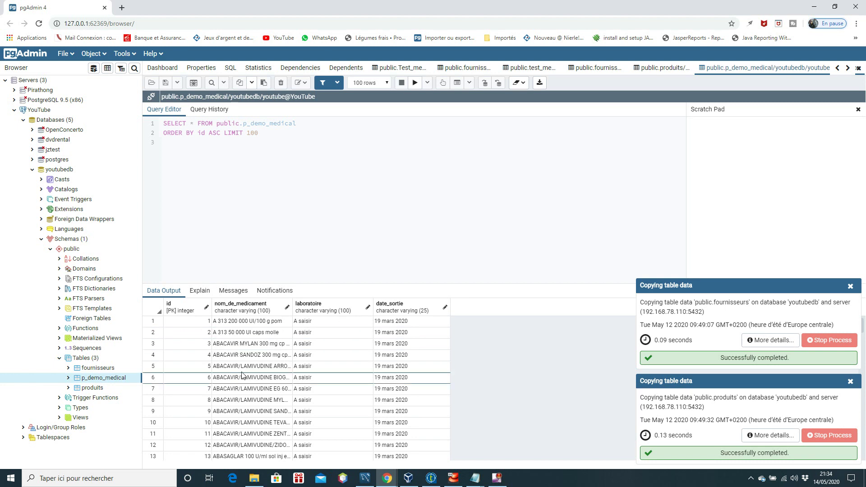
pyautogui.scroll(-10, 367, 377)
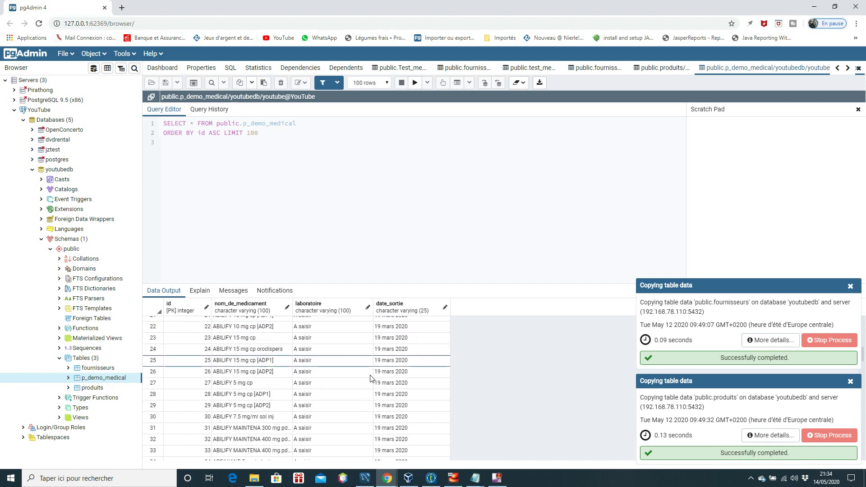
pyautogui.scroll(-10, 372, 379)
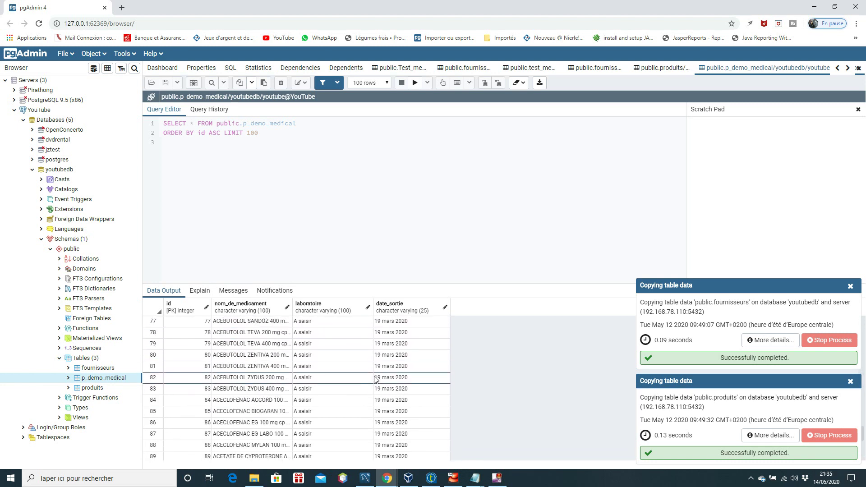
pyautogui.scroll(20, 374, 379)
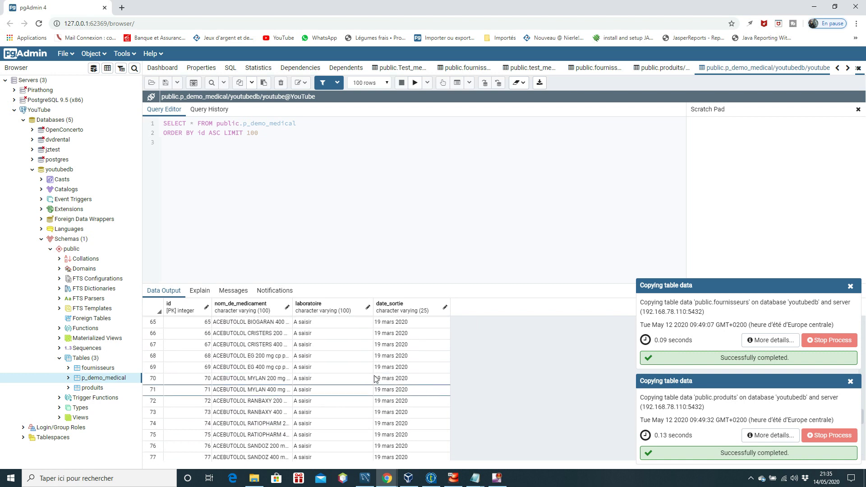
pyautogui.click(430, 478)
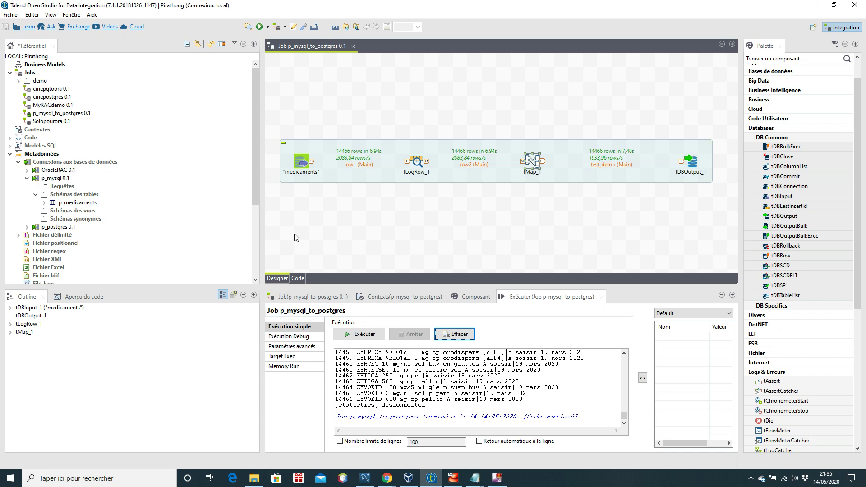